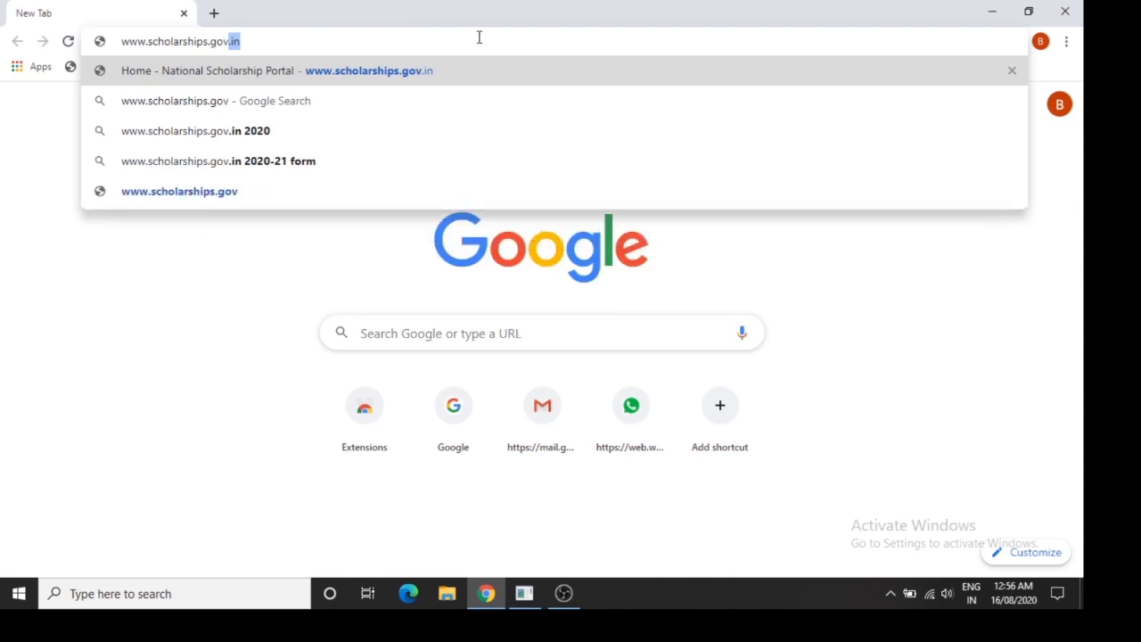
# Load the National Scholarship Portal and expand the Ministry of Minority Affairs scheme dates
pyautogui.press('Return')
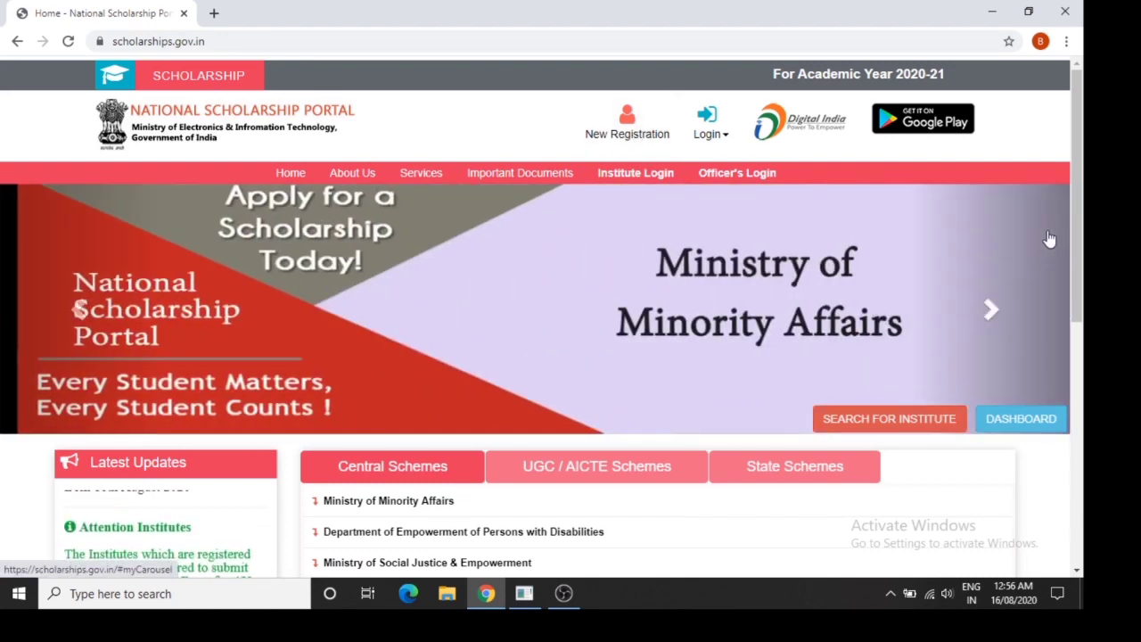
pyautogui.moveTo(1076, 253); pyautogui.dragTo(1076, 378)
pyautogui.click(517, 256)
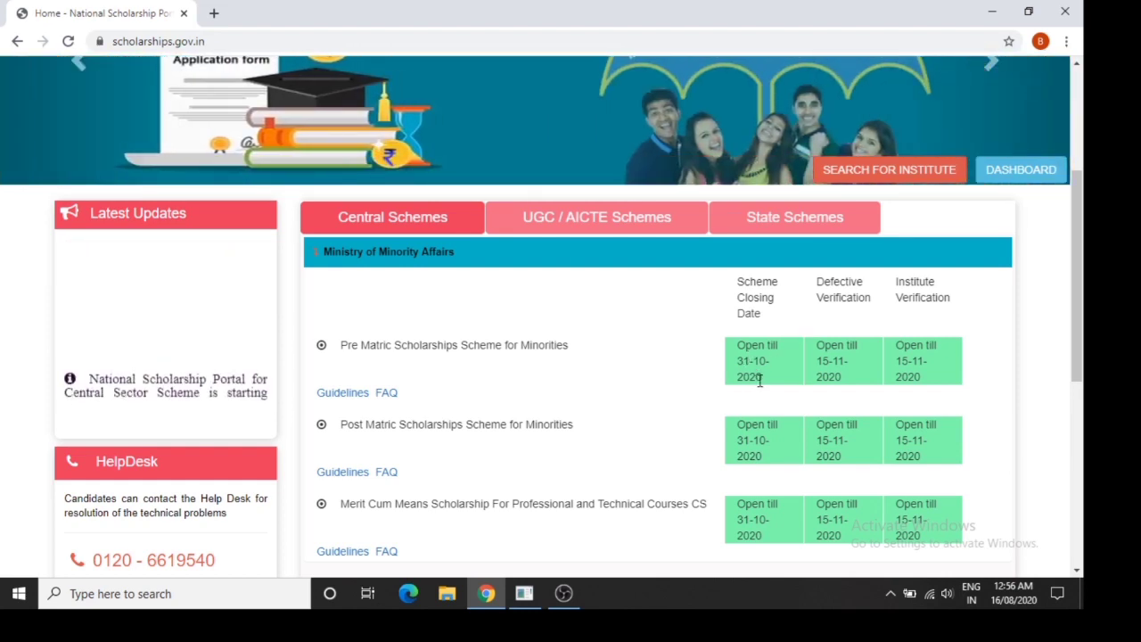
# Return to the top of the page and start a New Registration
pyautogui.moveTo(1086, 332); pyautogui.dragTo(1086, 357)
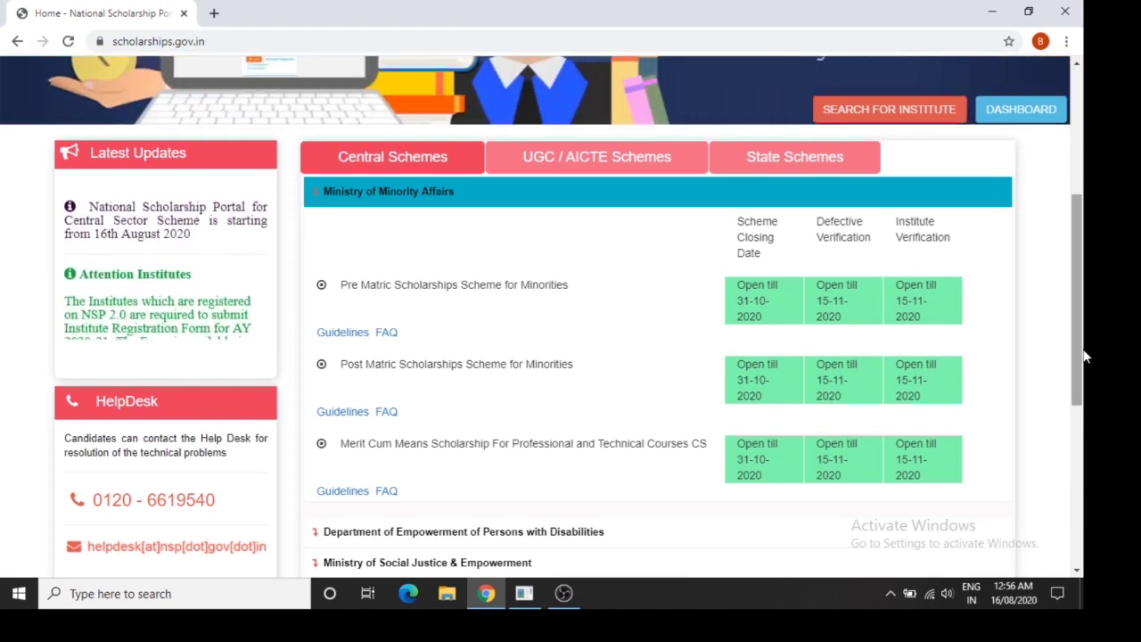
pyautogui.moveTo(1086, 356); pyautogui.dragTo(1086, 234)
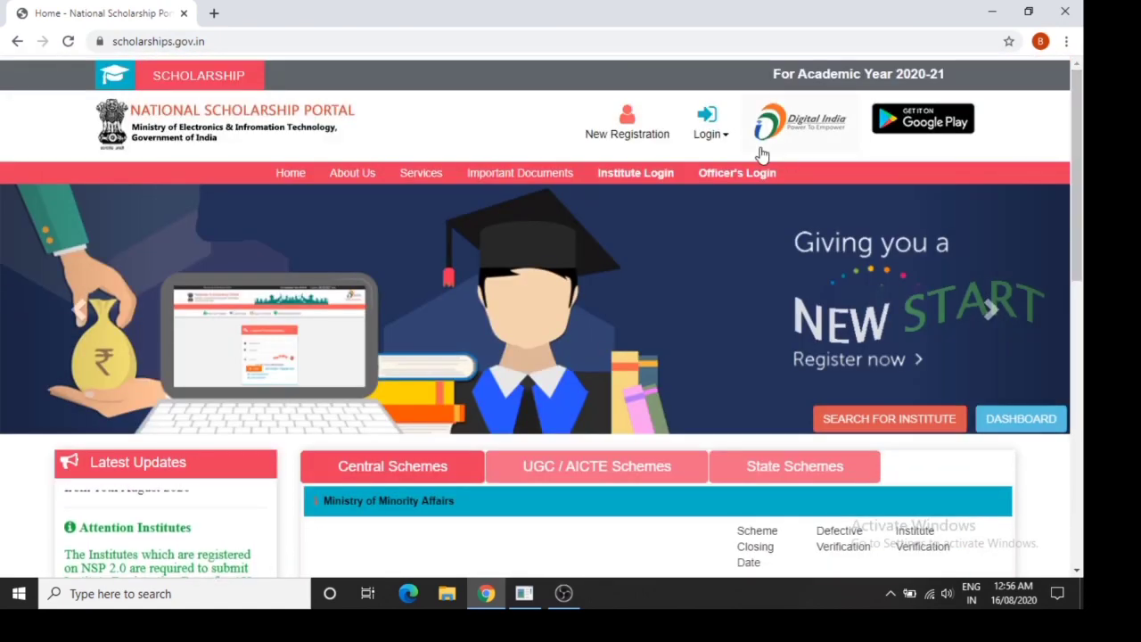
pyautogui.click(649, 134)
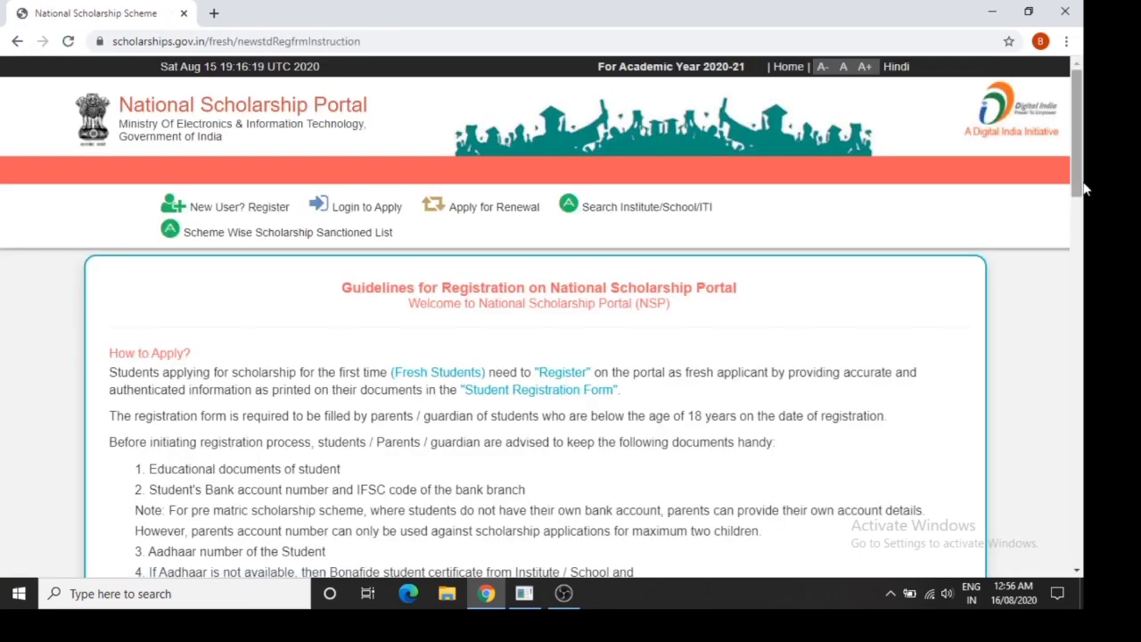
# Read through the registration guidelines and How to Apply instructions
pyautogui.moveTo(1078, 184); pyautogui.dragTo(1083, 241)
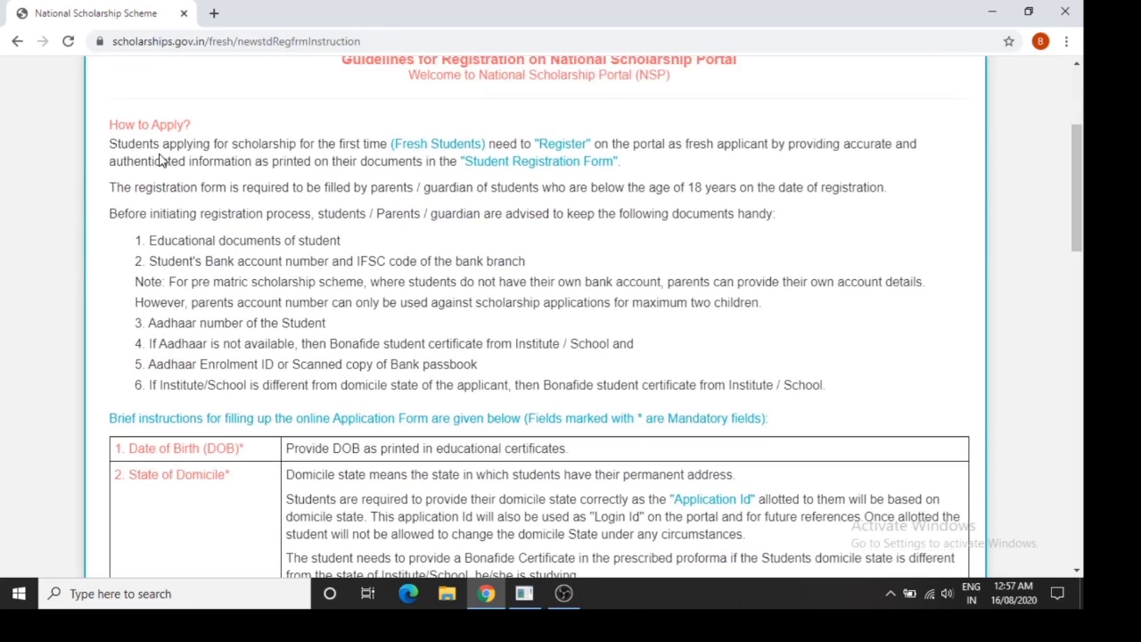
pyautogui.moveTo(114, 126); pyautogui.dragTo(183, 127)
pyautogui.click(271, 189)
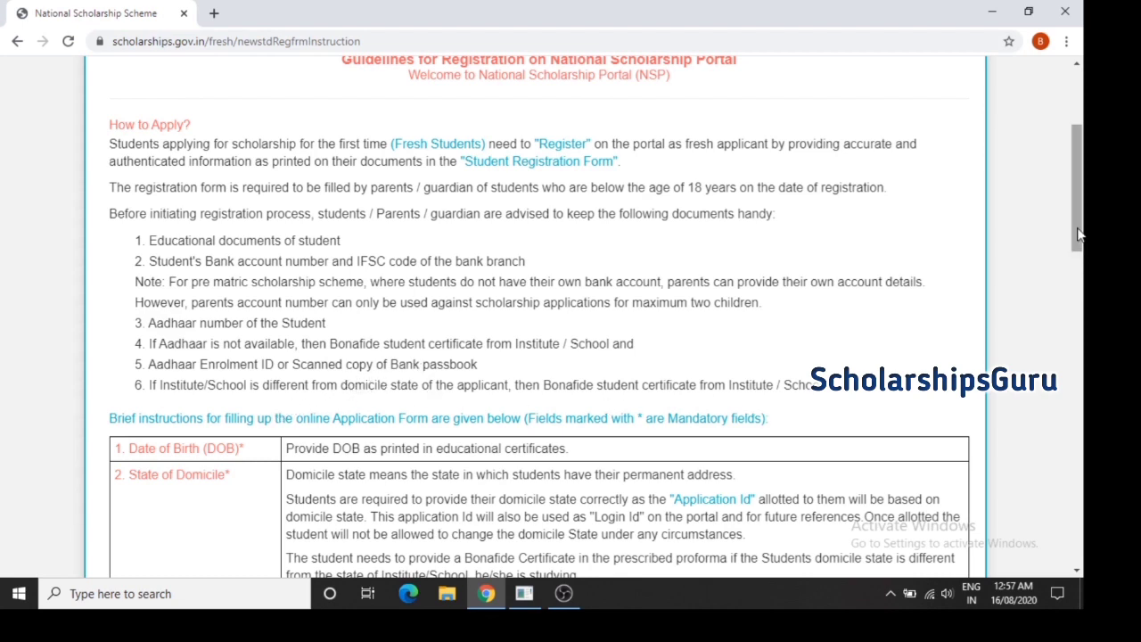
pyautogui.moveTo(1081, 235); pyautogui.dragTo(1081, 291)
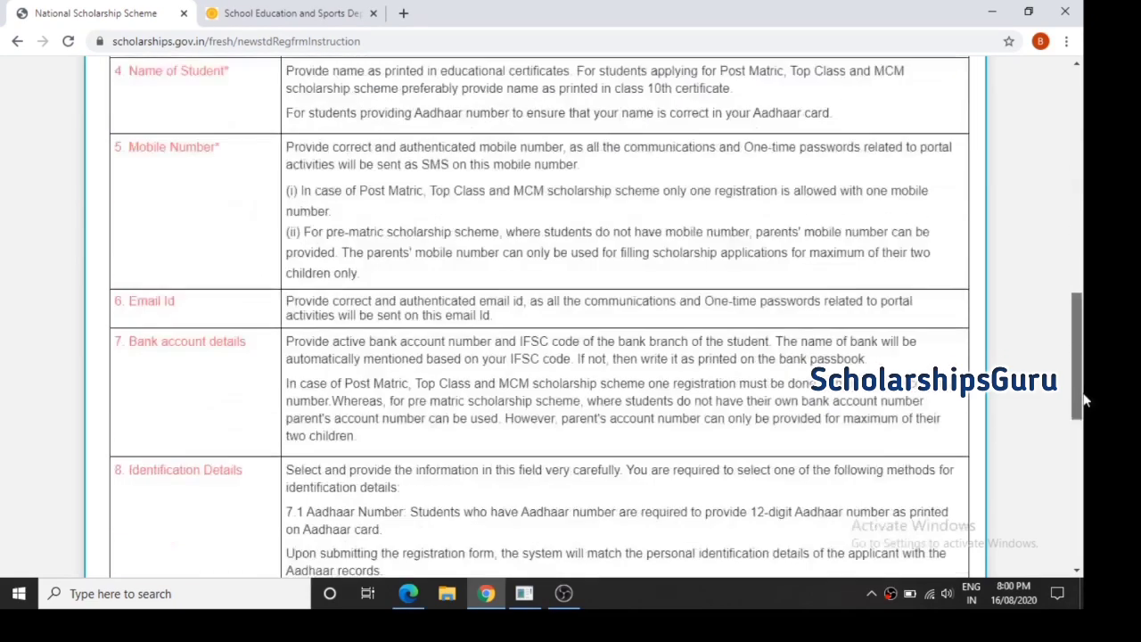
pyautogui.moveTo(1083, 400); pyautogui.dragTo(1084, 534)
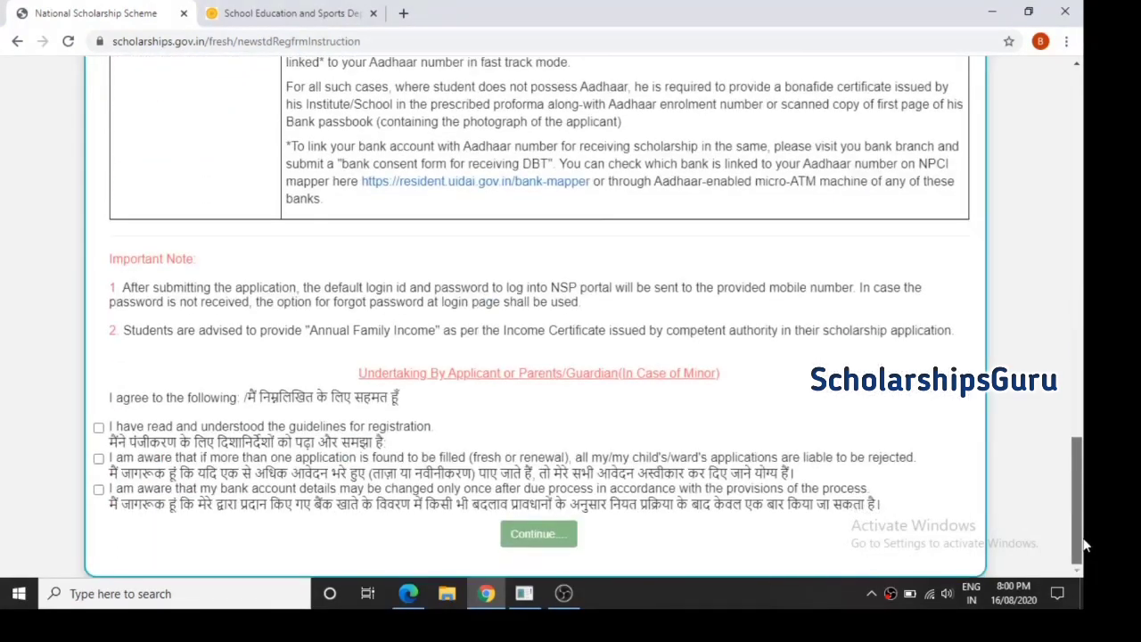
# Accept the guidelines, duplicate-application and bank-details undertakings, then continue
pyautogui.click(98, 428)
pyautogui.click(99, 459)
pyautogui.click(98, 489)
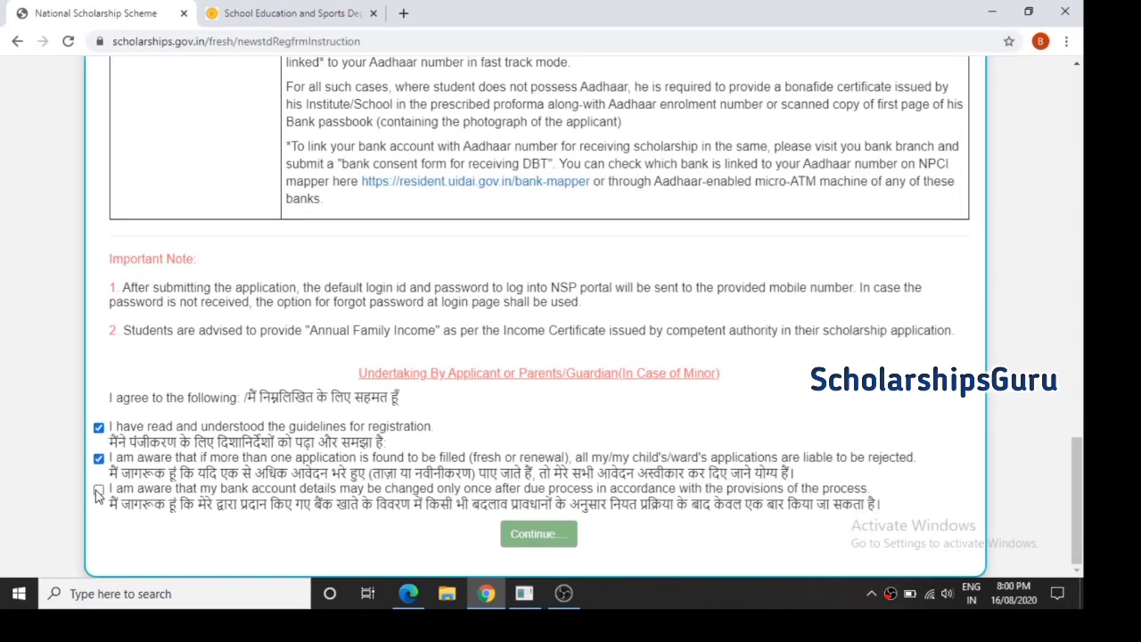
pyautogui.click(527, 540)
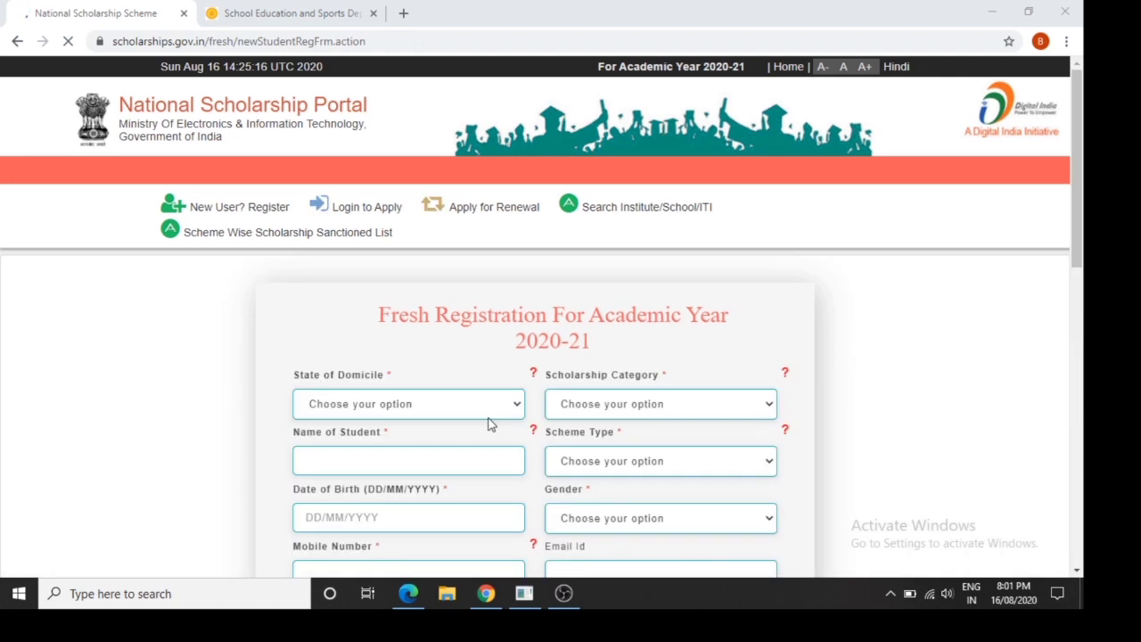
# Set domicile state to MAHARASHTRA and category to Post Matric/Top Class/MCM
pyautogui.click(472, 396)
pyautogui.scroll(-1, 437, 341)
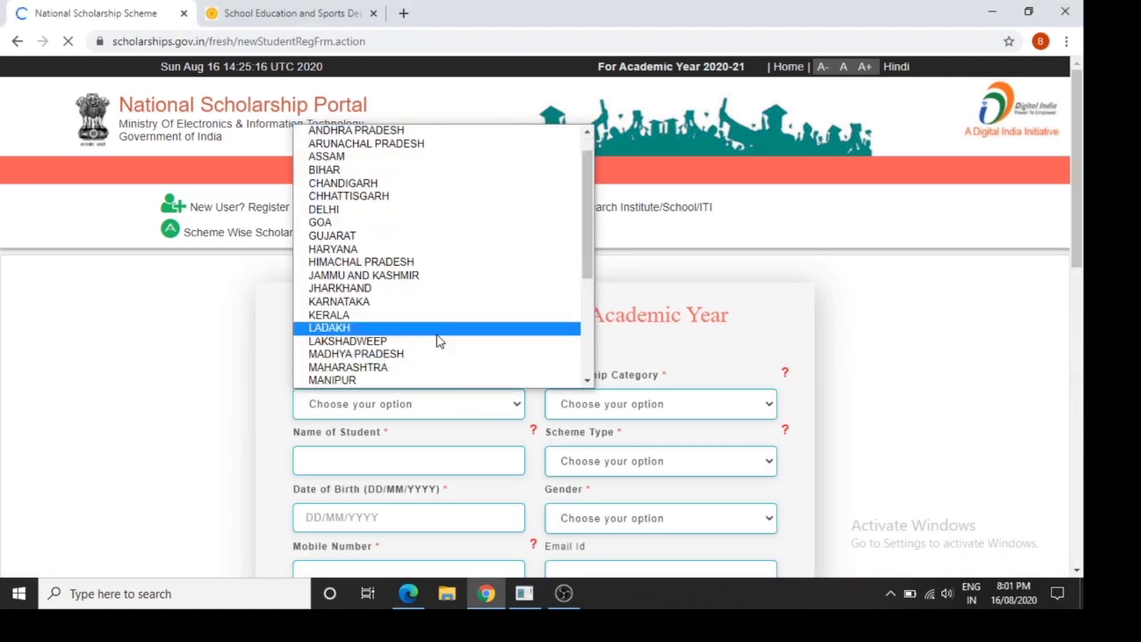
pyautogui.click(425, 370)
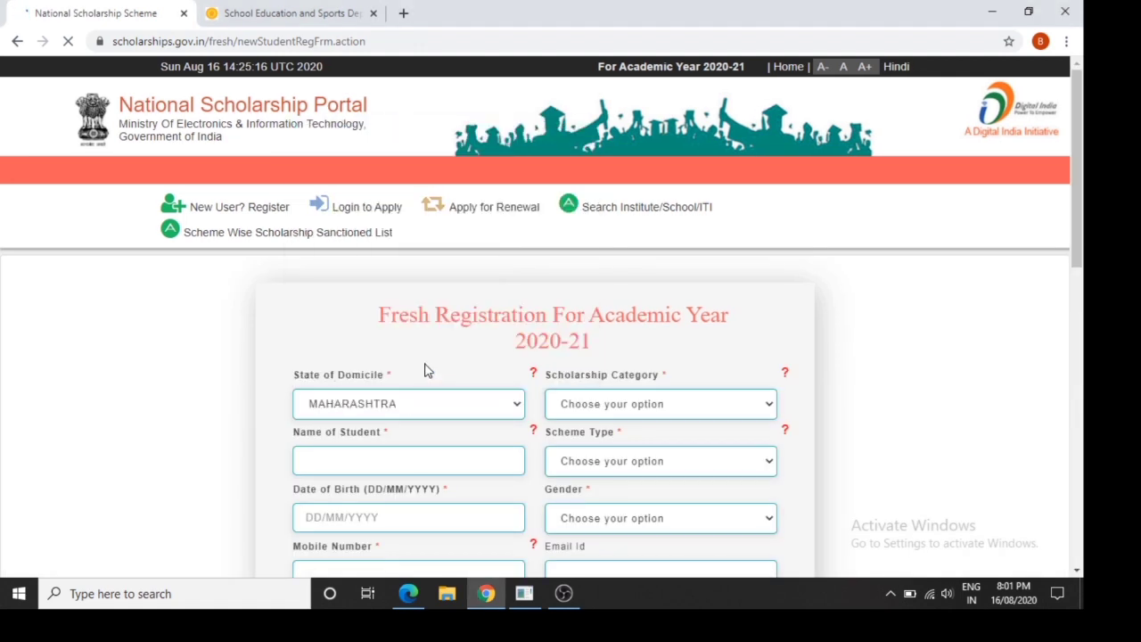
pyautogui.click(576, 412)
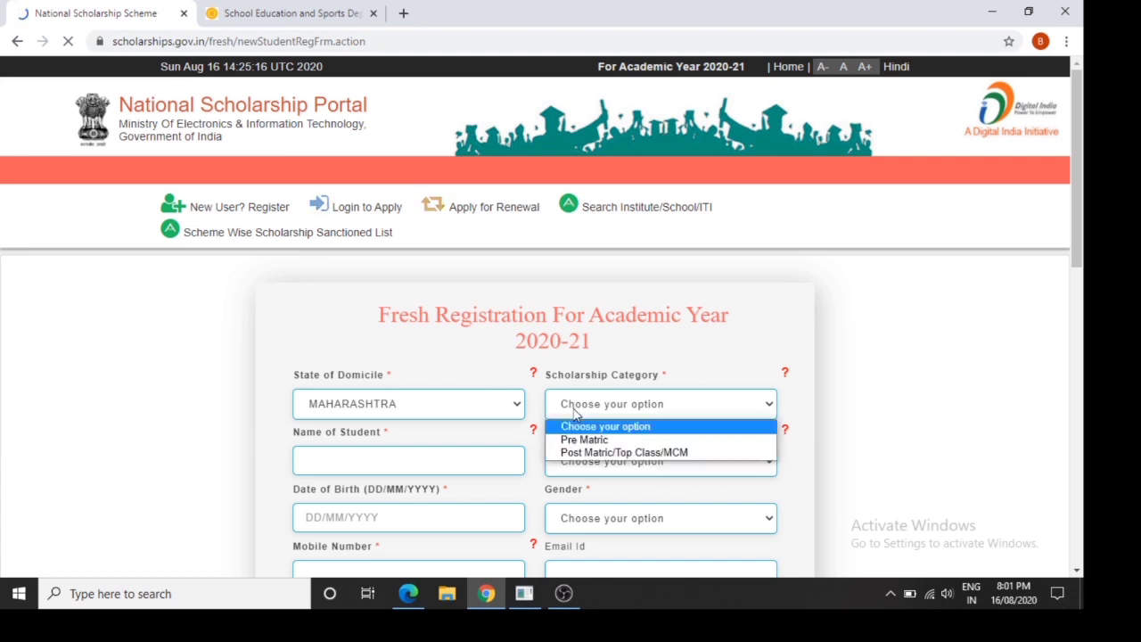
pyautogui.click(583, 453)
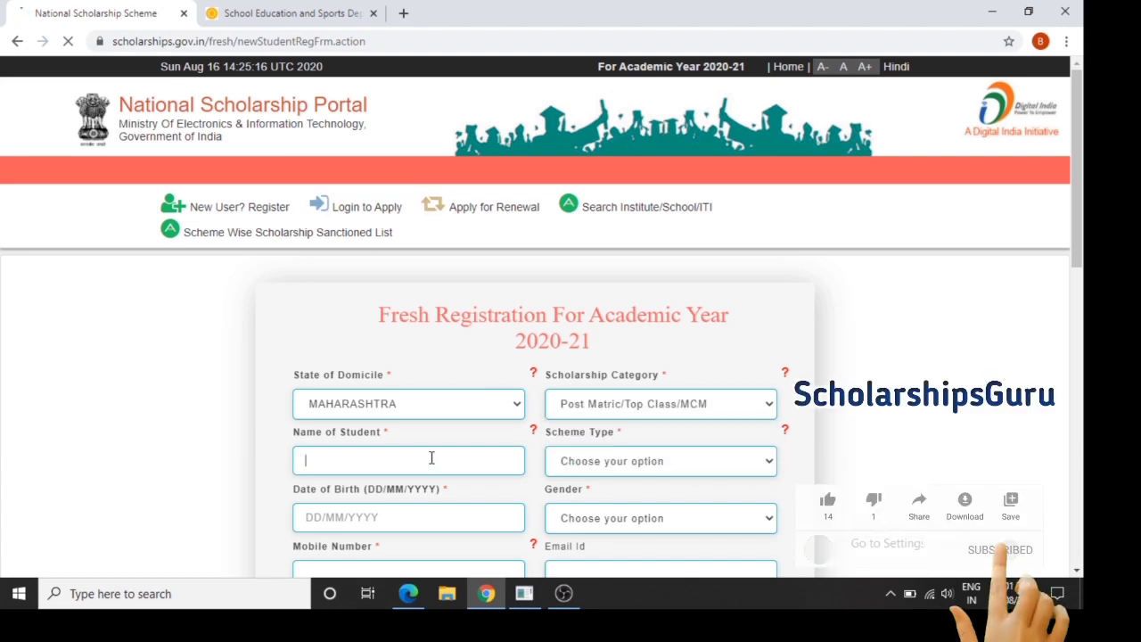
# Enter the student's full name, correcting typing mistakes along the way
pyautogui.write('Sarh')
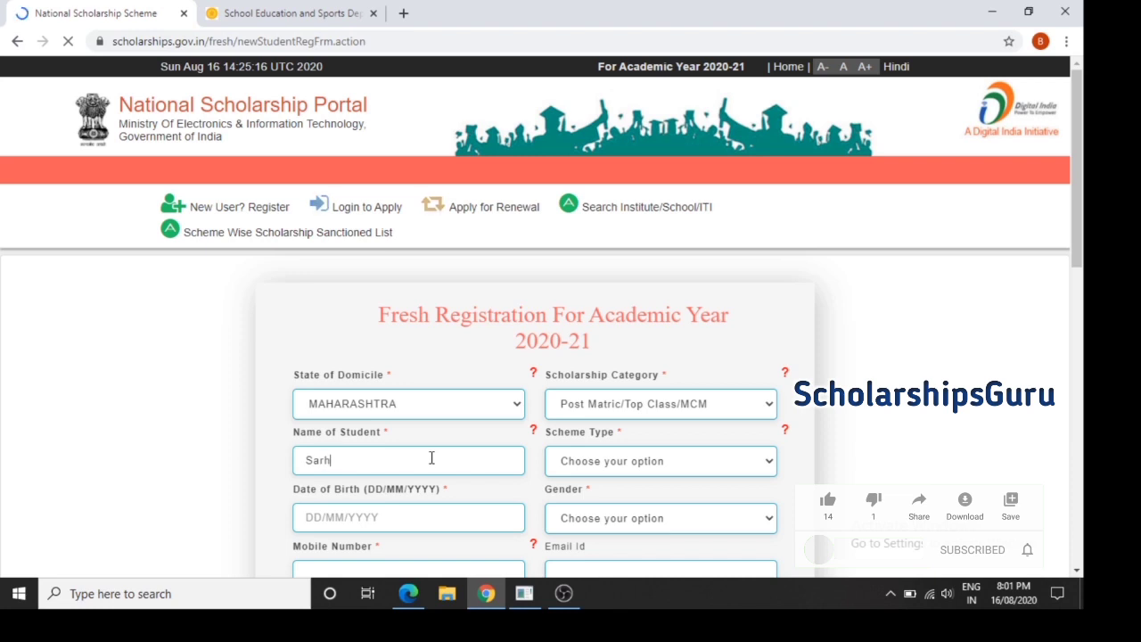
pyautogui.press('BackSpace')
pyautogui.press('BackSpace')
pyautogui.press('BackSpace')
pyautogui.press('BackSpace')
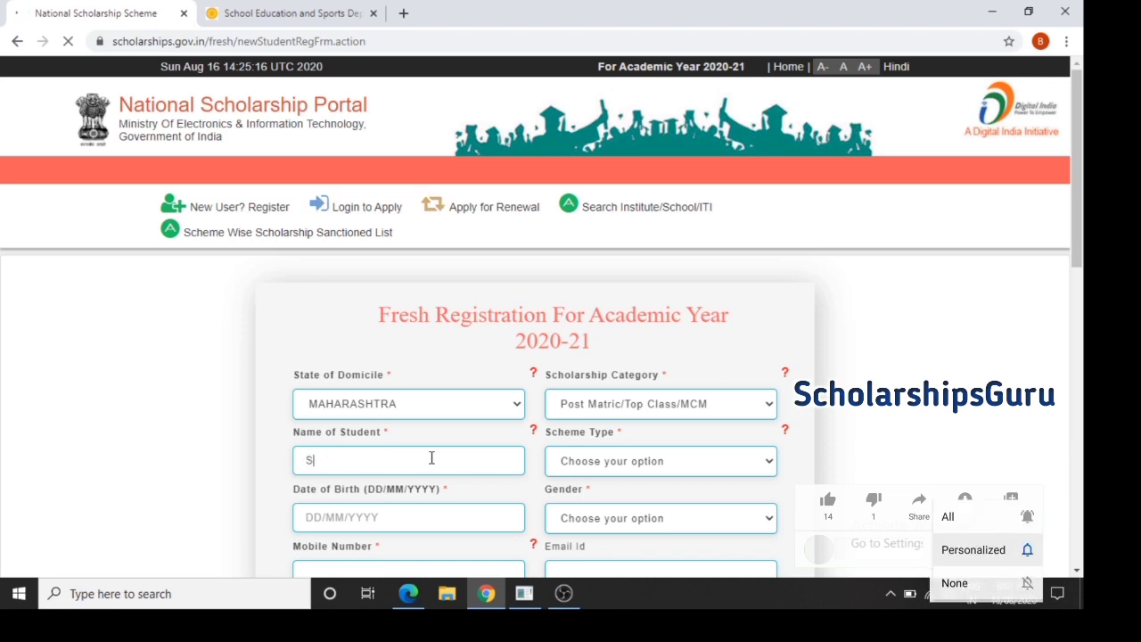
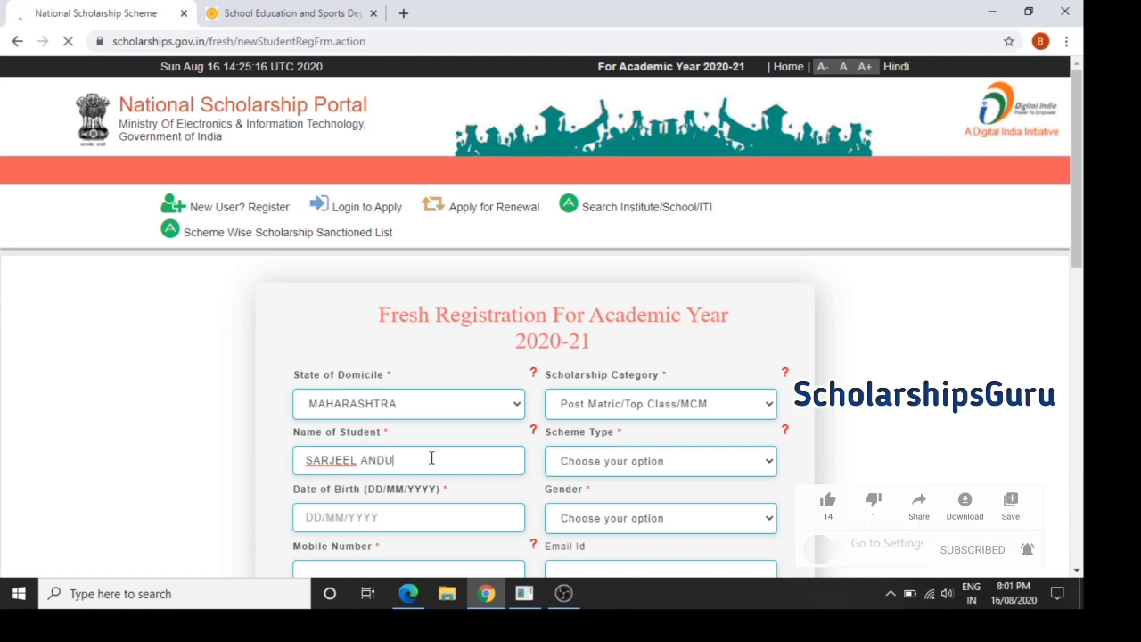
# Set the scheme type to Scholarship Scheme instead of Incentive Scheme
pyautogui.click(628, 473)
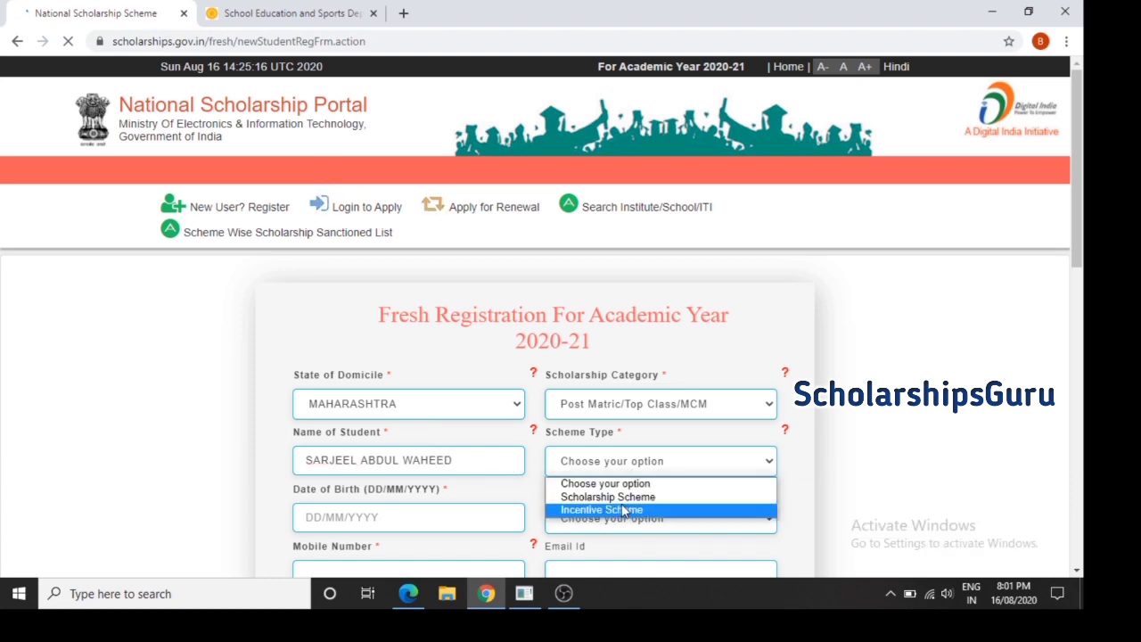
pyautogui.click(622, 510)
pyautogui.click(626, 478)
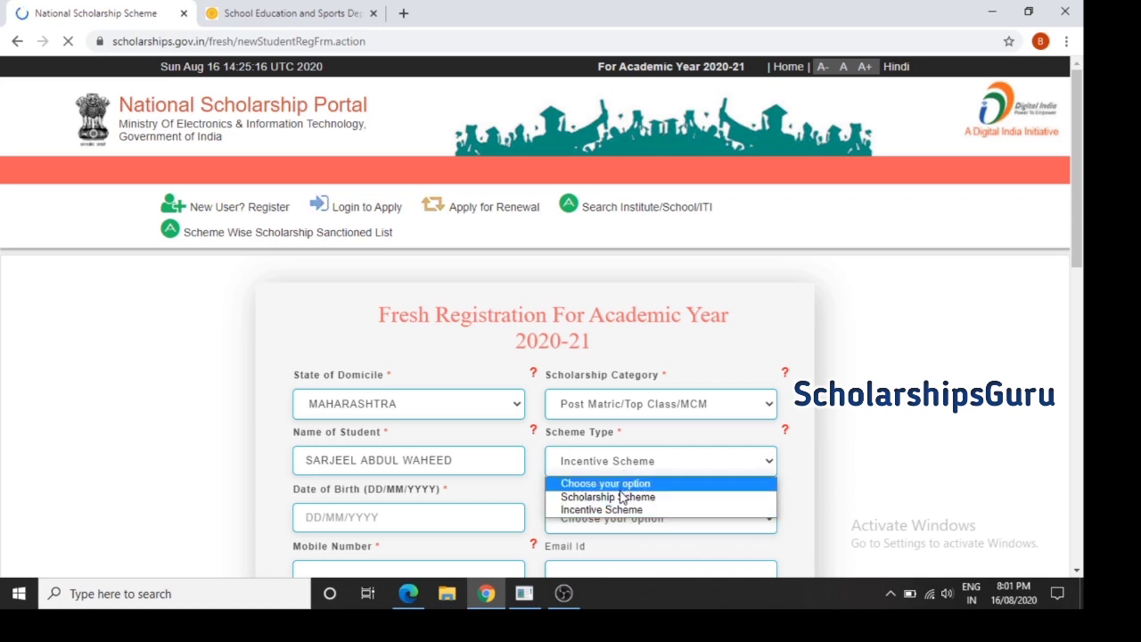
pyautogui.click(624, 496)
# Enter the student's date of birth
pyautogui.moveTo(1076, 241); pyautogui.dragTo(1079, 338)
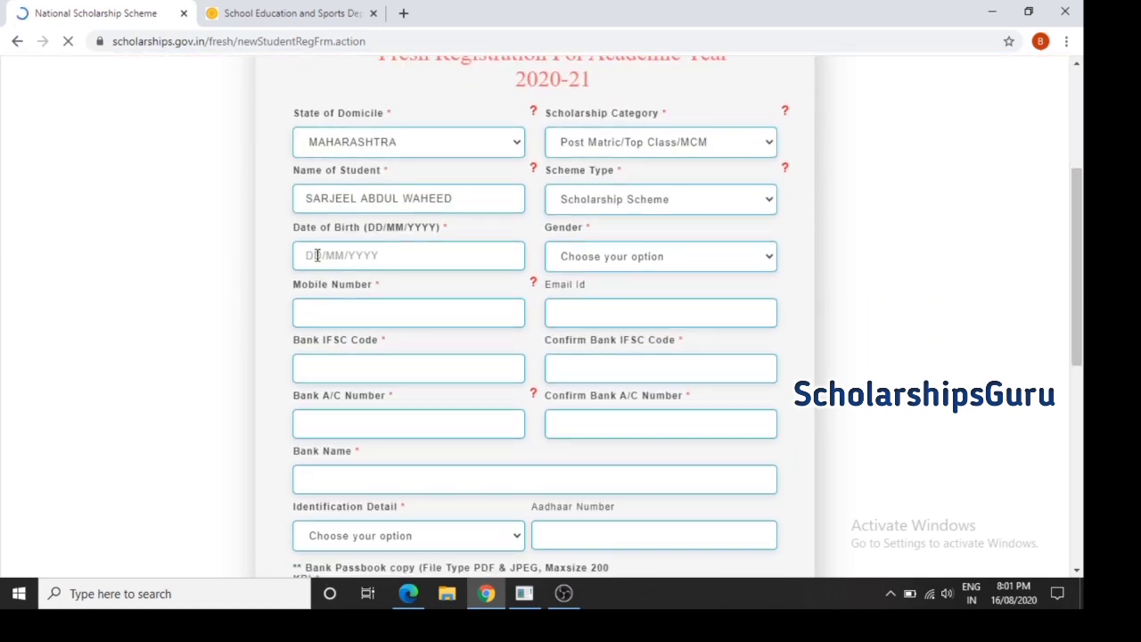
pyautogui.write('2001')
pyautogui.press('BackSpace')
pyautogui.press('BackSpace')
pyautogui.write('2005')
# Set gender to Male and fill in the mobile number
pyautogui.click(611, 258)
pyautogui.click(609, 307)
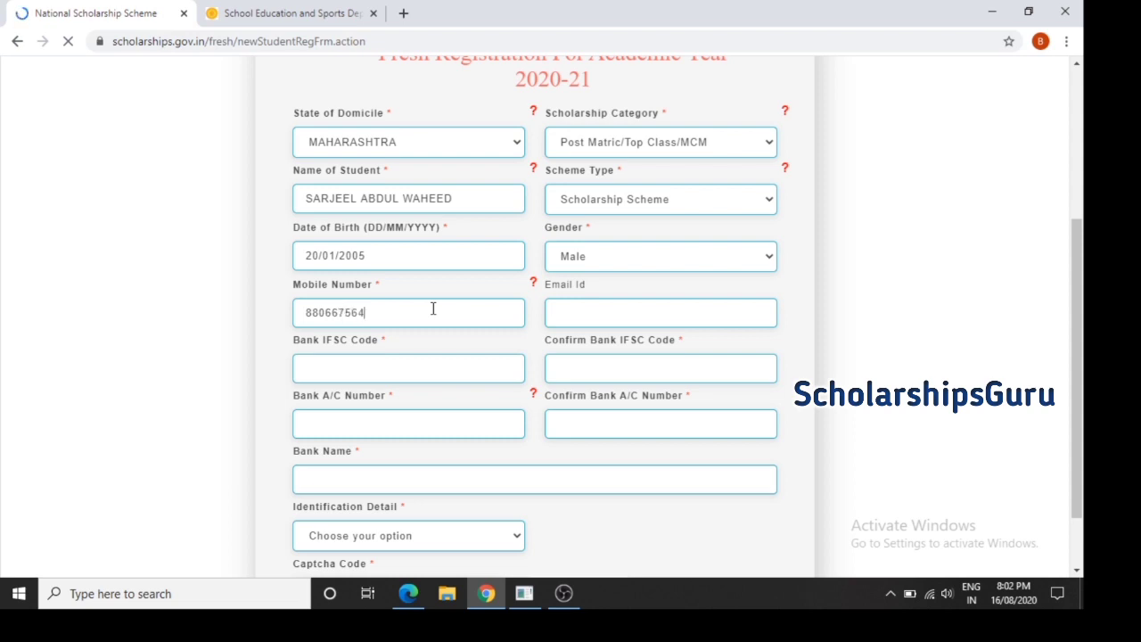
pyautogui.write('3')
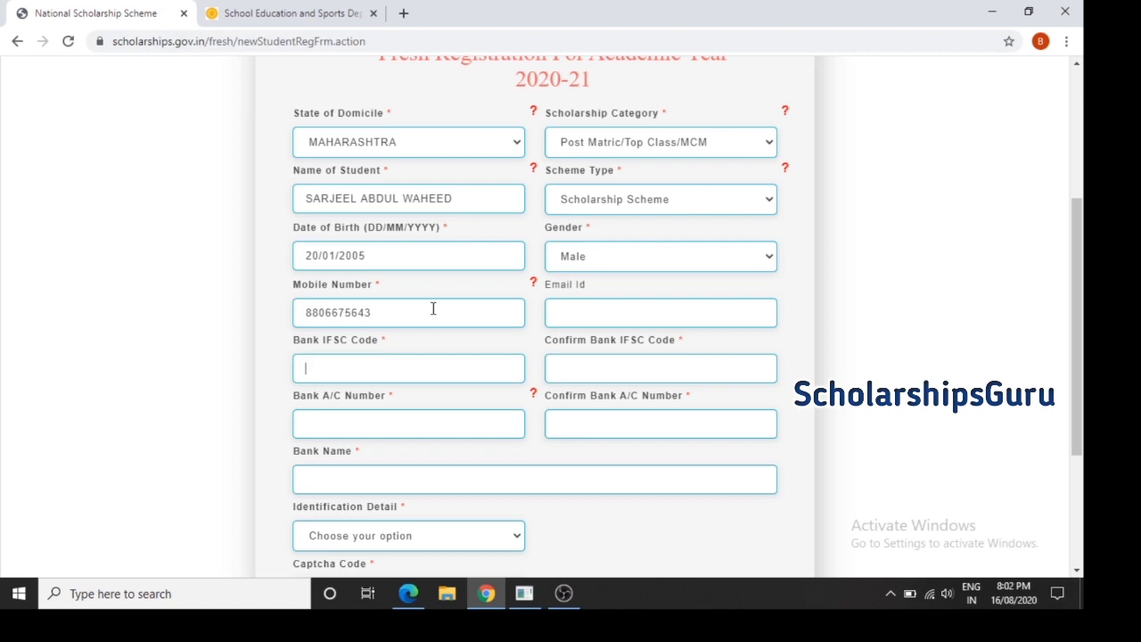
pyautogui.press('Tab')
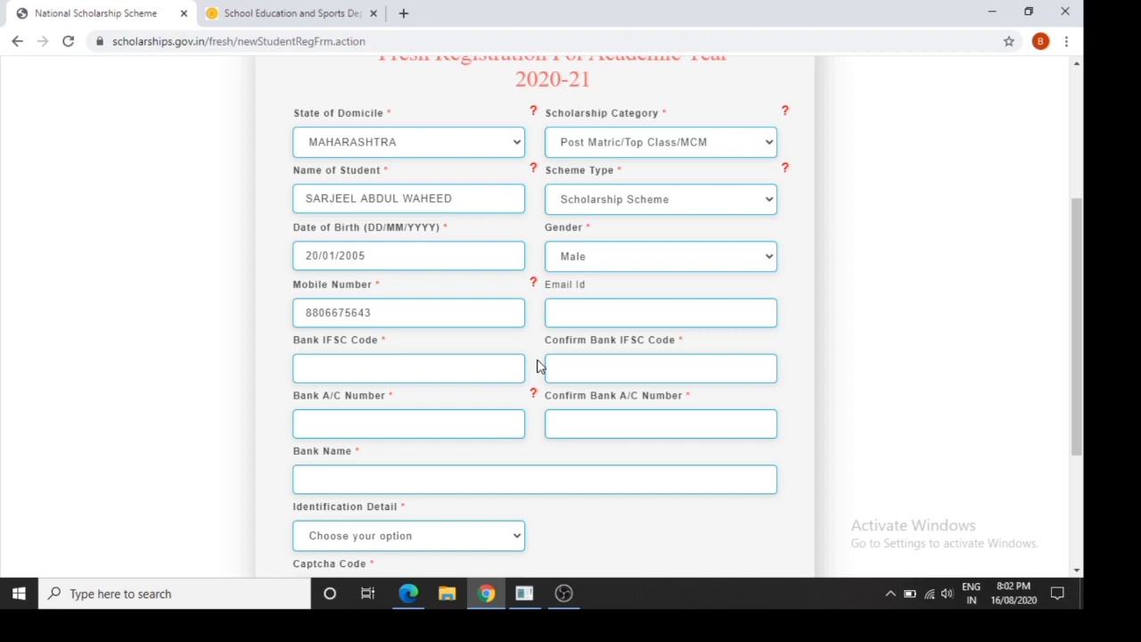
# Enter IFSC CBIN0284426 in Confirm Bank IFSC Code and copy it into Bank IFSC Code
pyautogui.click(689, 355)
pyautogui.write('CNIN0284426')
pyautogui.hotkey('ctrl', 'a')
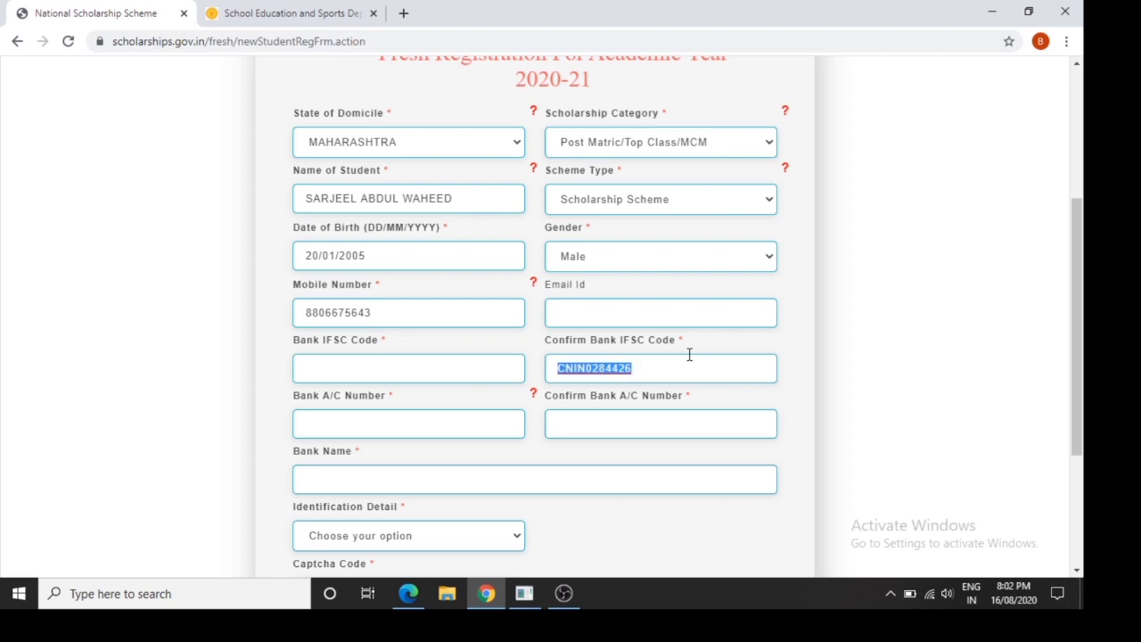
pyautogui.click(569, 369)
pyautogui.press('BackSpace')
pyautogui.write('B')
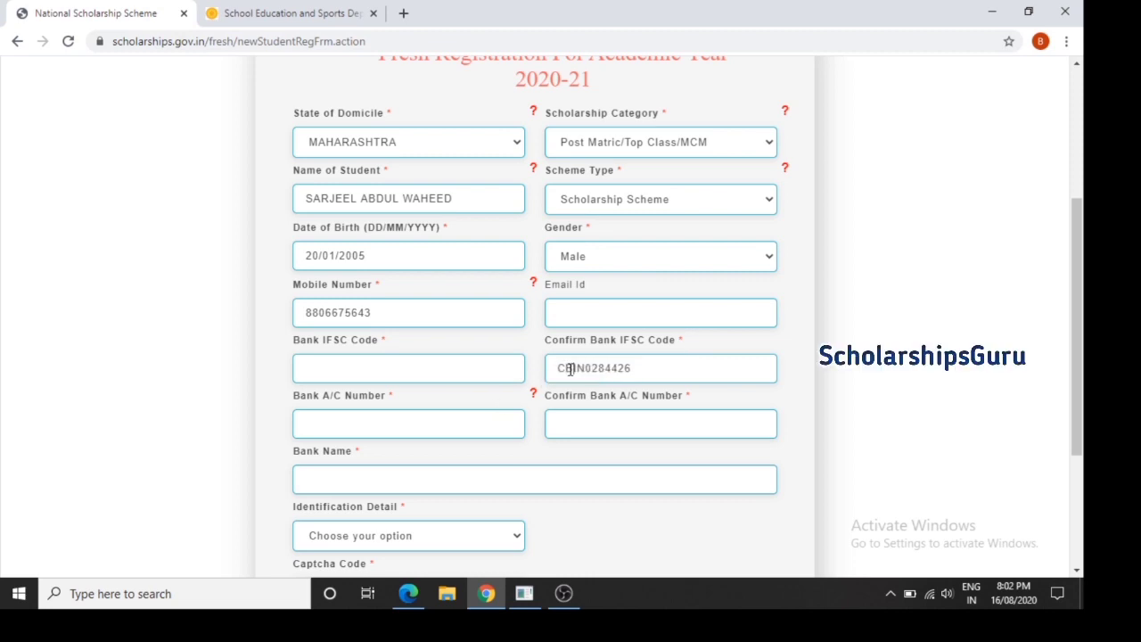
pyautogui.hotkey('ctrl', 'a')
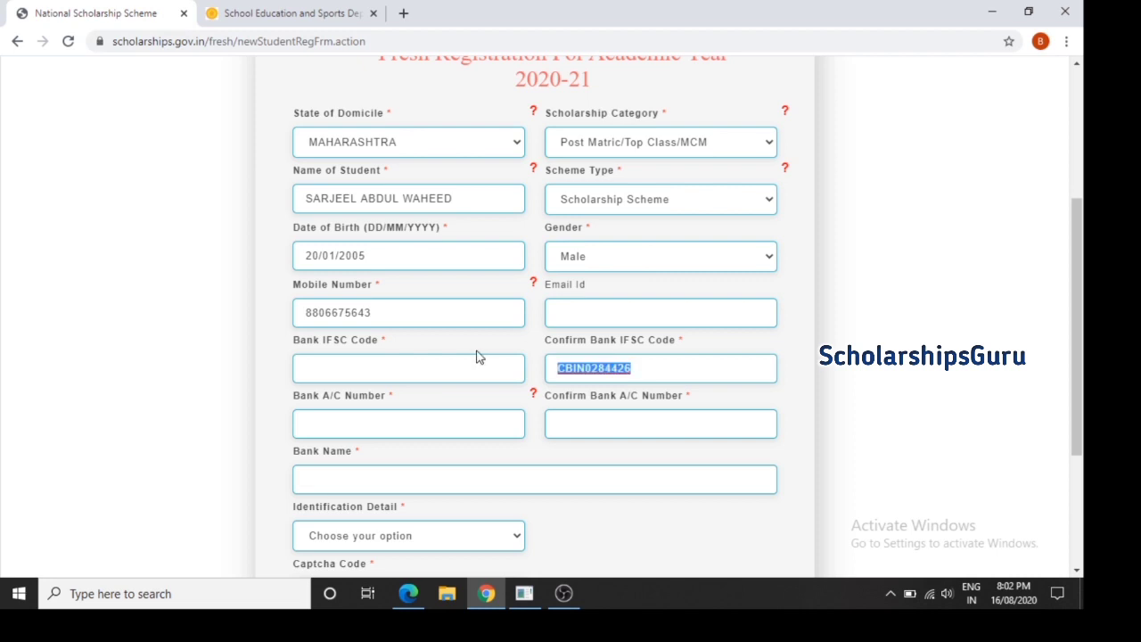
pyautogui.click(465, 377)
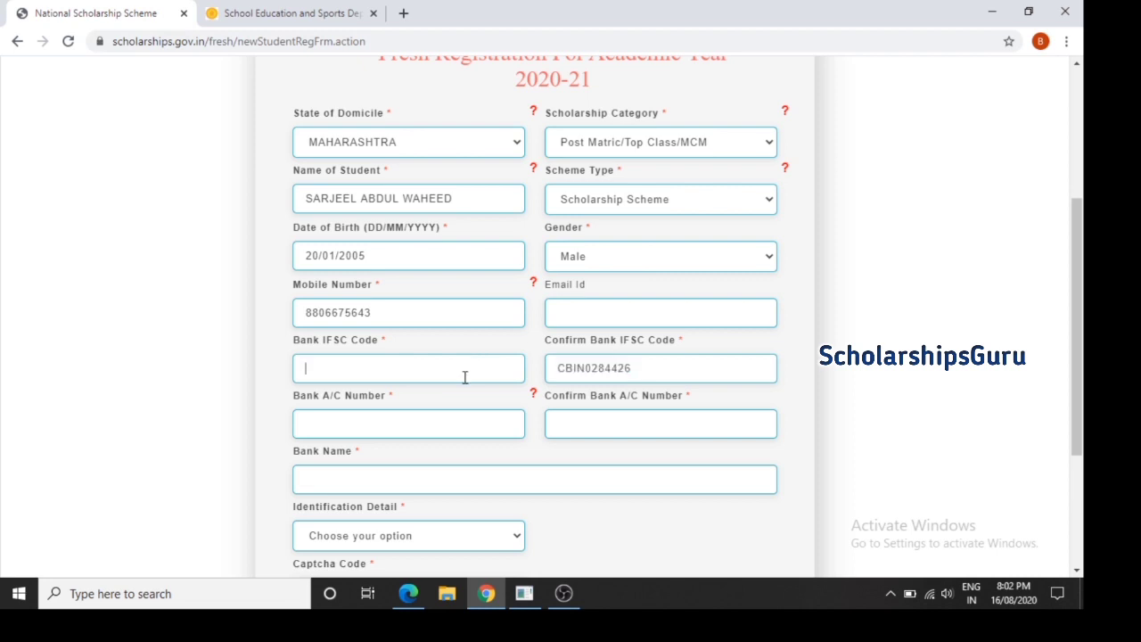
pyautogui.hotkey('ctrl', 'v')
# Fill in the confirm bank account number and choose Aadhaar Number as identification
pyautogui.click(583, 422)
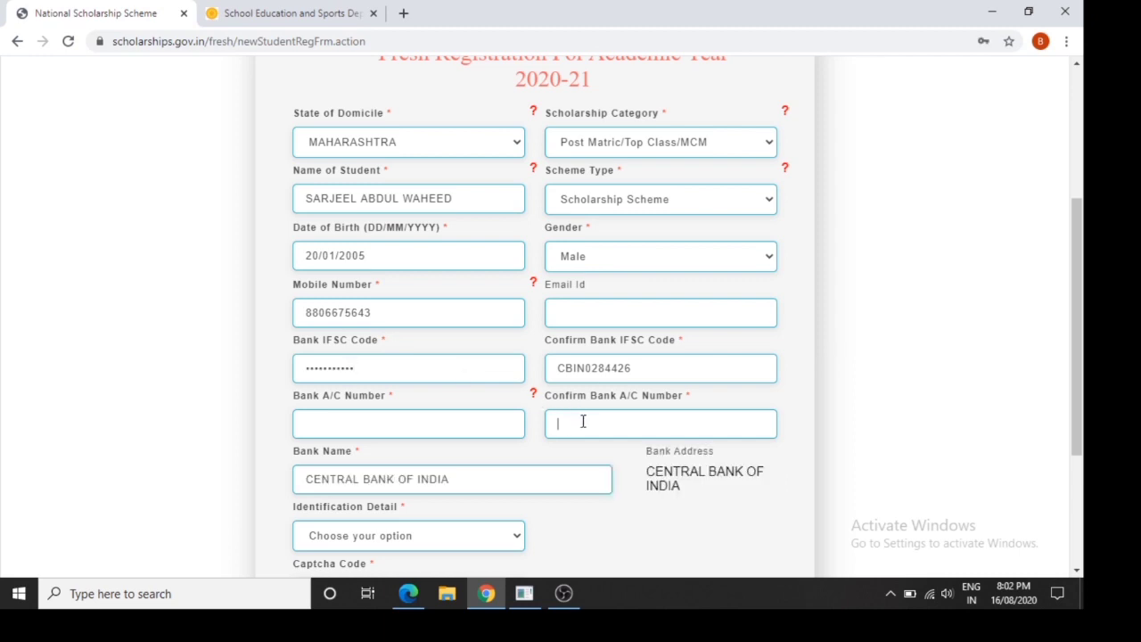
pyautogui.click(478, 538)
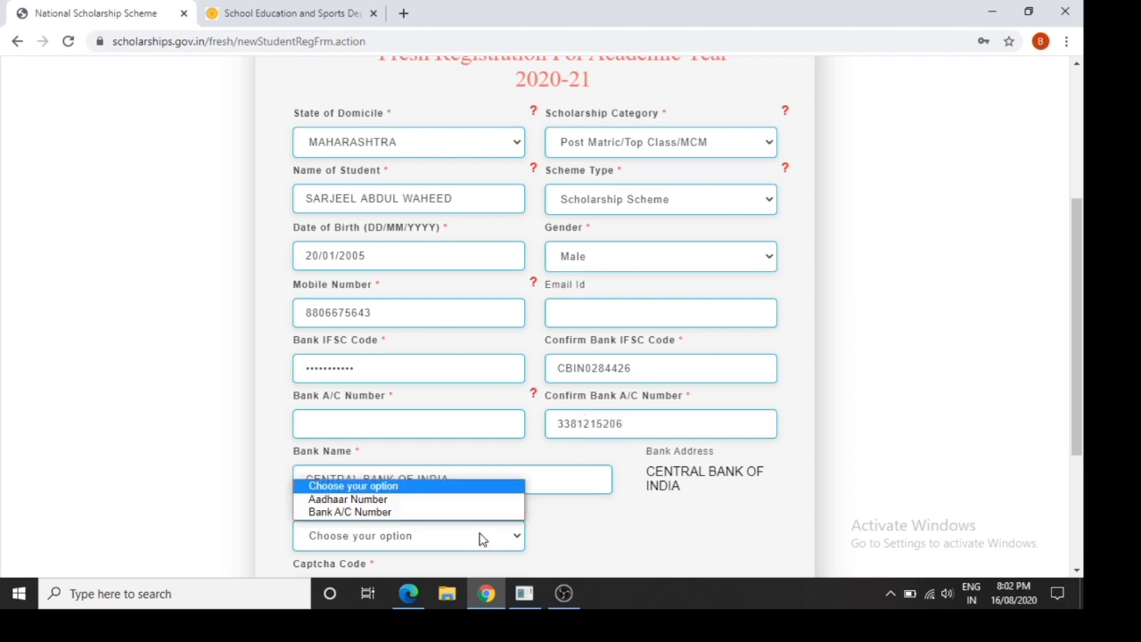
pyautogui.click(473, 500)
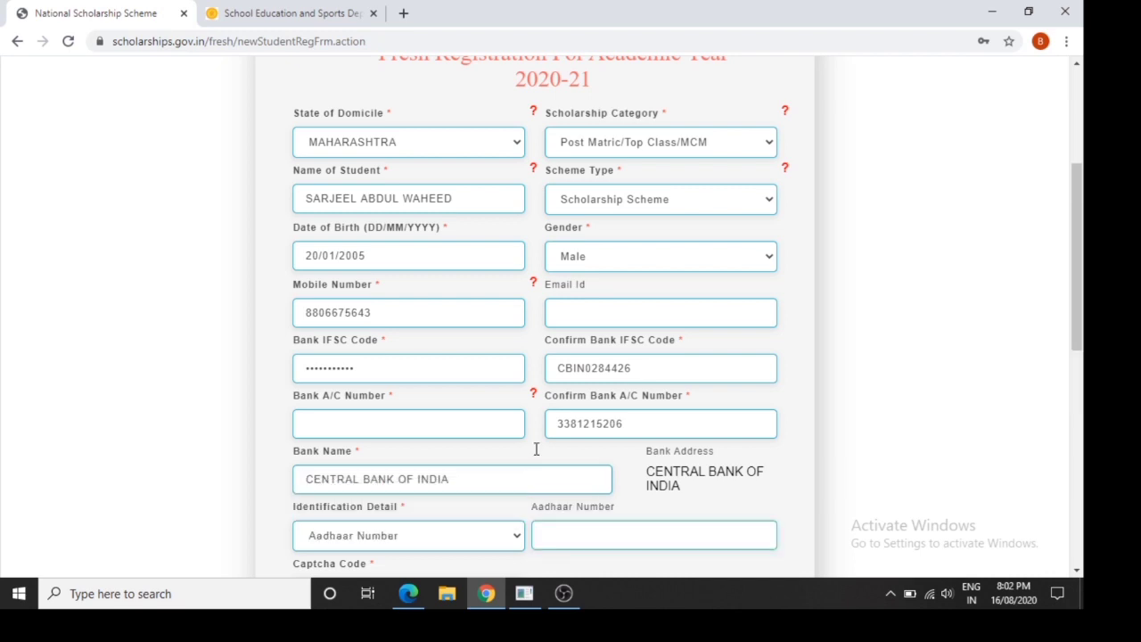
# Copy the confirmed account number into the Bank A/C Number field
pyautogui.doubleClick(606, 419)
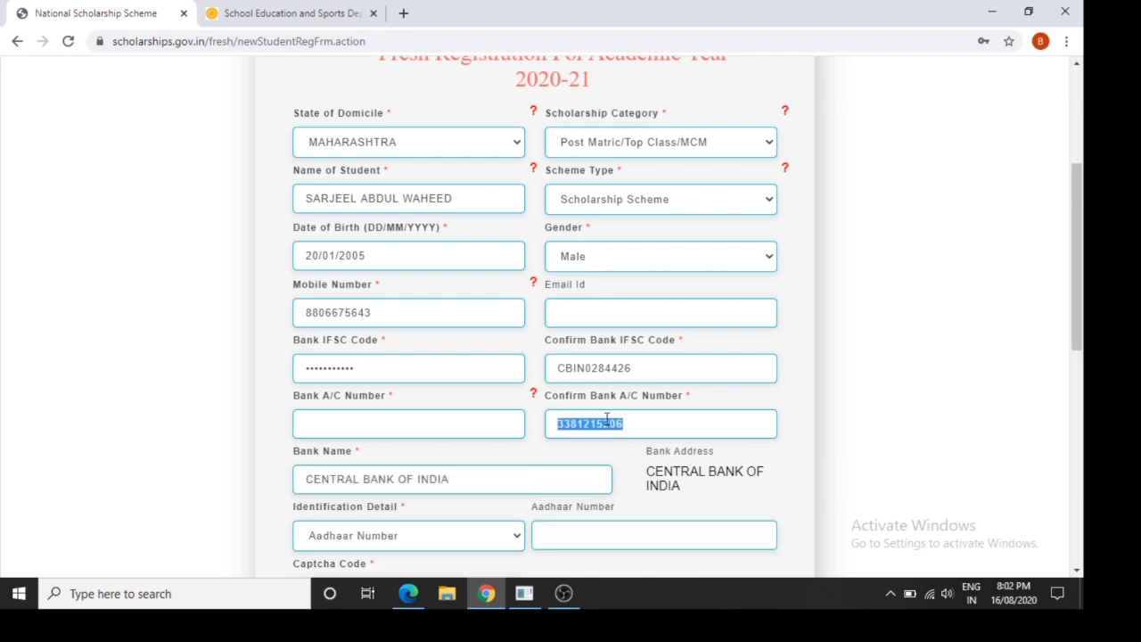
pyautogui.hotkey('ctrl', 'c')
pyautogui.click(472, 417)
pyautogui.hotkey('ctrl', 'v')
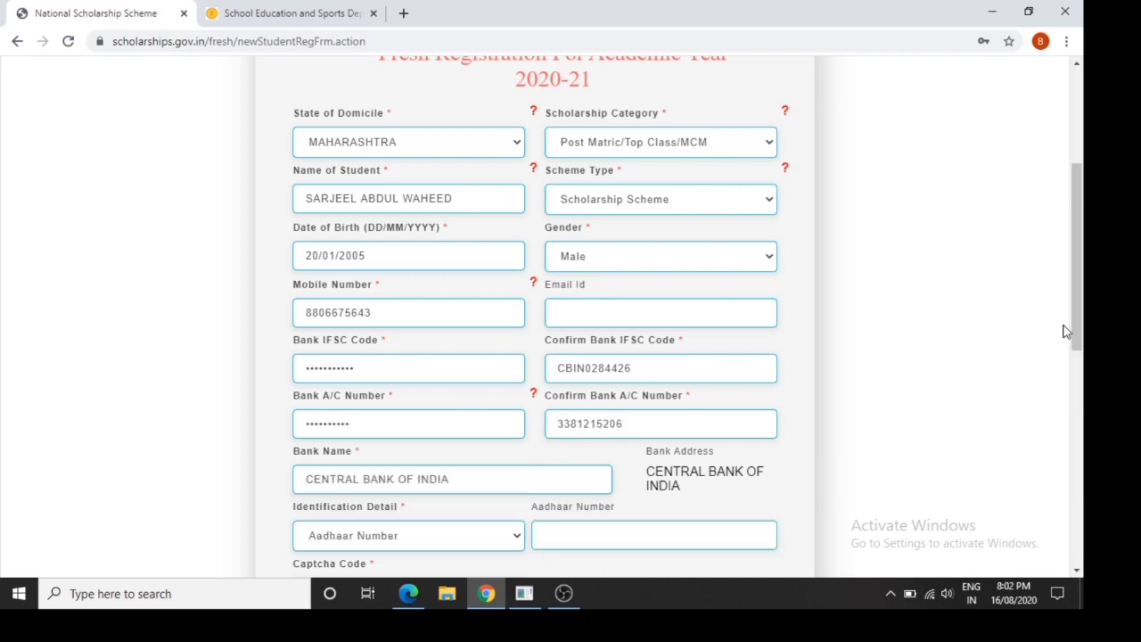
pyautogui.scroll(-3, 1080, 330)
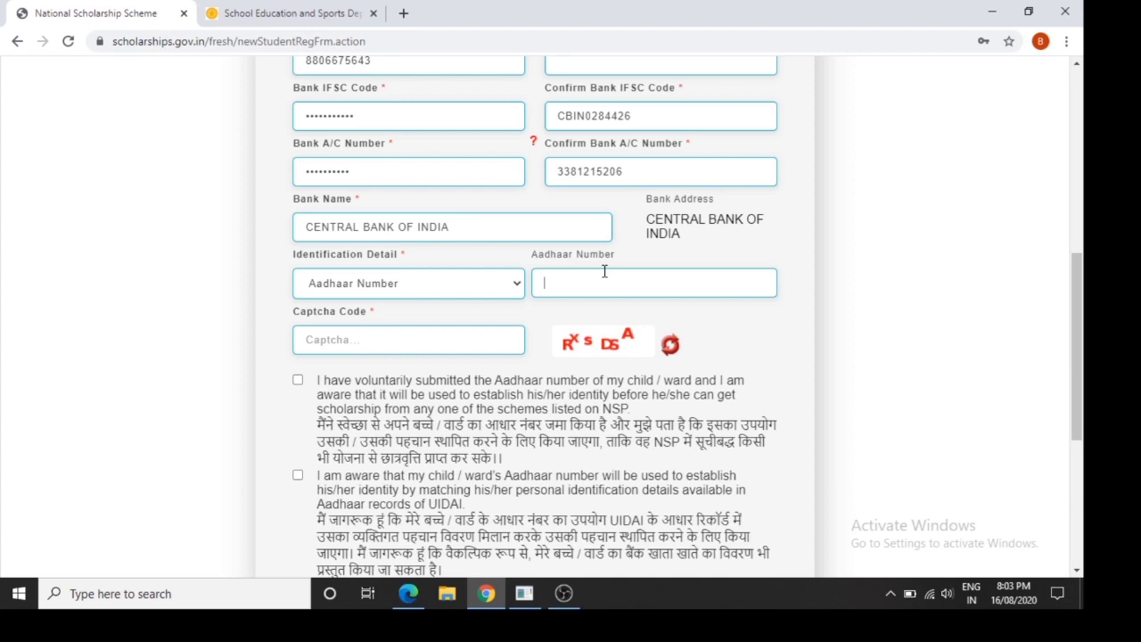
# Type the Aadhaar number and captcha, then tick all three Aadhaar consent declarations
pyautogui.write('R')
pyautogui.write('xsDSA')
pyautogui.moveTo(1083, 324); pyautogui.dragTo(1086, 397)
pyautogui.click(294, 185)
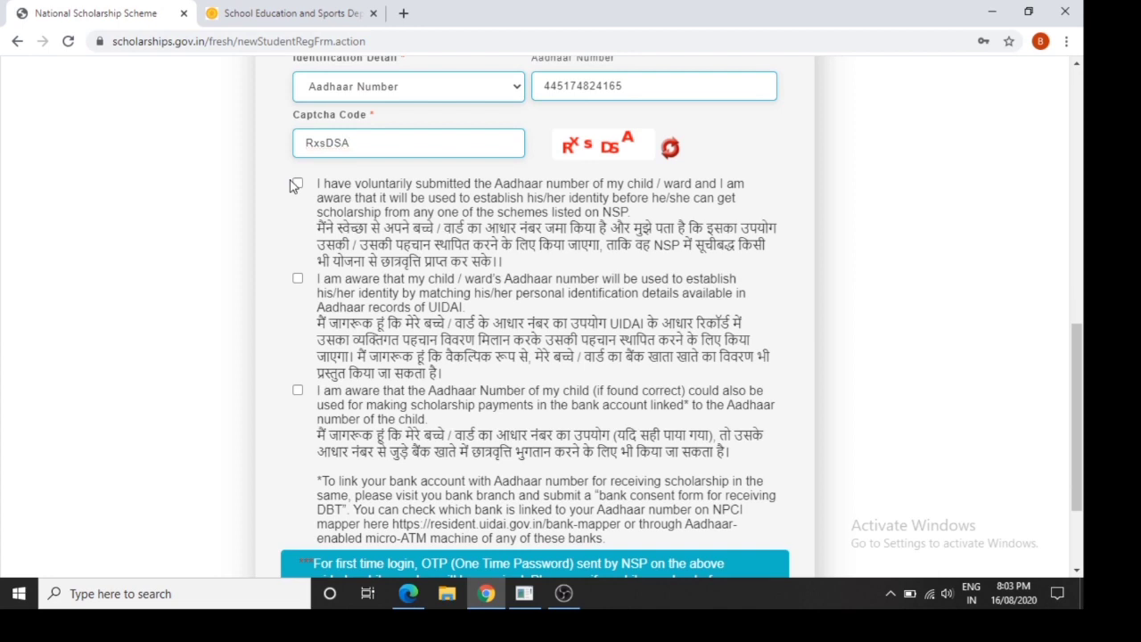
pyautogui.click(296, 185)
pyautogui.click(298, 278)
pyautogui.click(298, 393)
pyautogui.moveTo(1074, 475); pyautogui.dragTo(1063, 294)
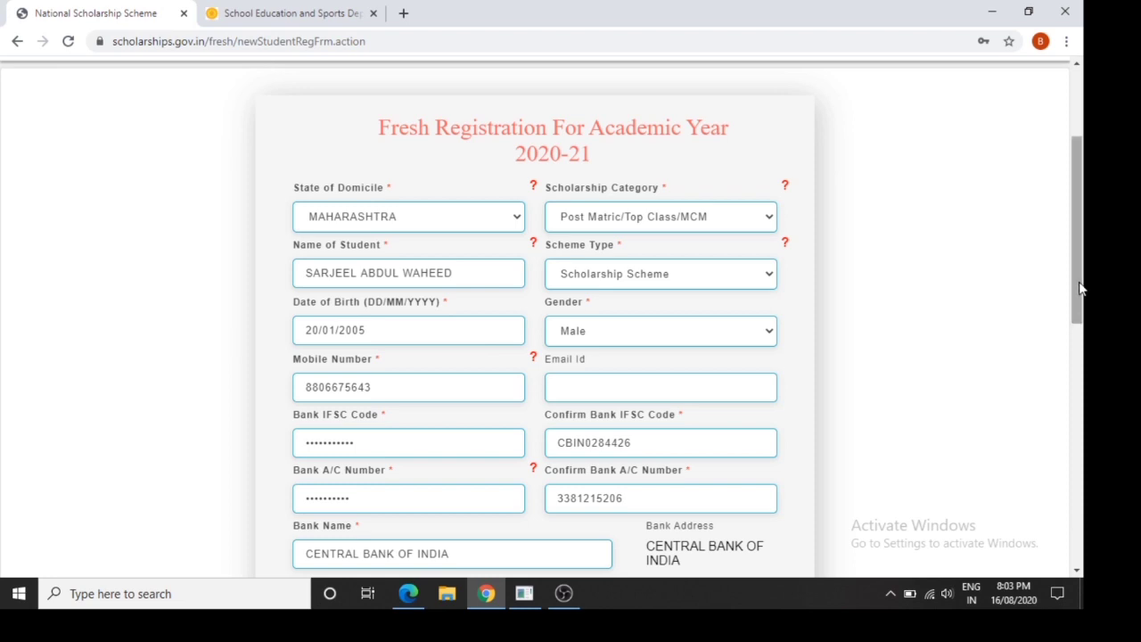
pyautogui.moveTo(1083, 287); pyautogui.dragTo(1082, 512)
# Register, decline saving the password, select the new application ID, and continue
pyautogui.click(562, 560)
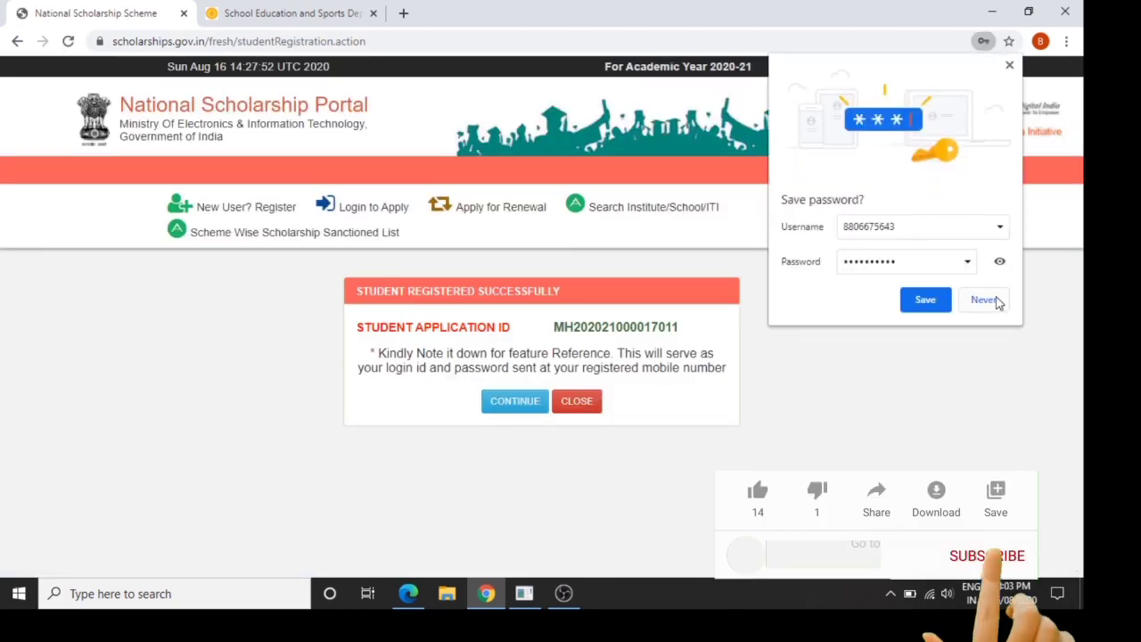
pyautogui.click(996, 301)
pyautogui.doubleClick(640, 327)
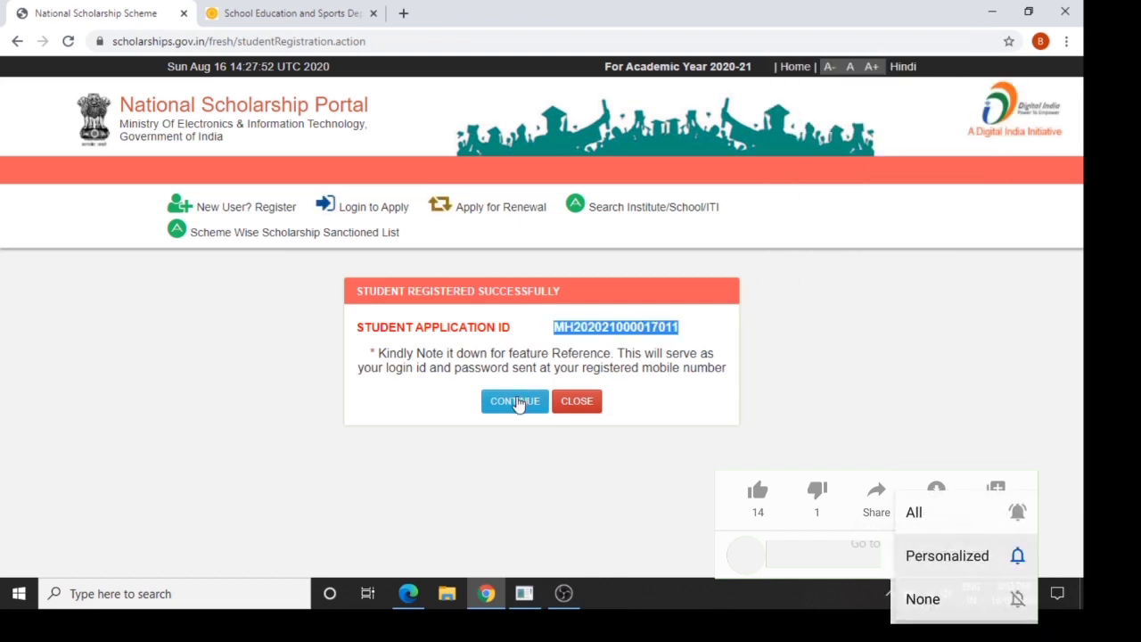
pyautogui.click(517, 402)
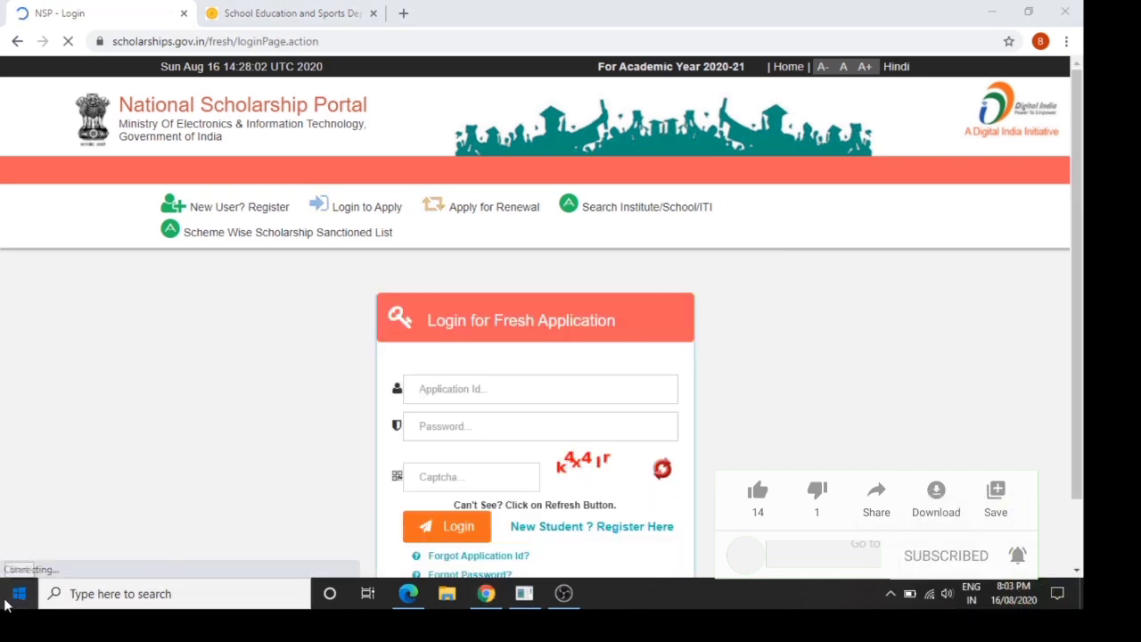
# Launch Notepad from Windows Search and paste the application ID into it
pyautogui.click(71, 594)
pyautogui.write('note')
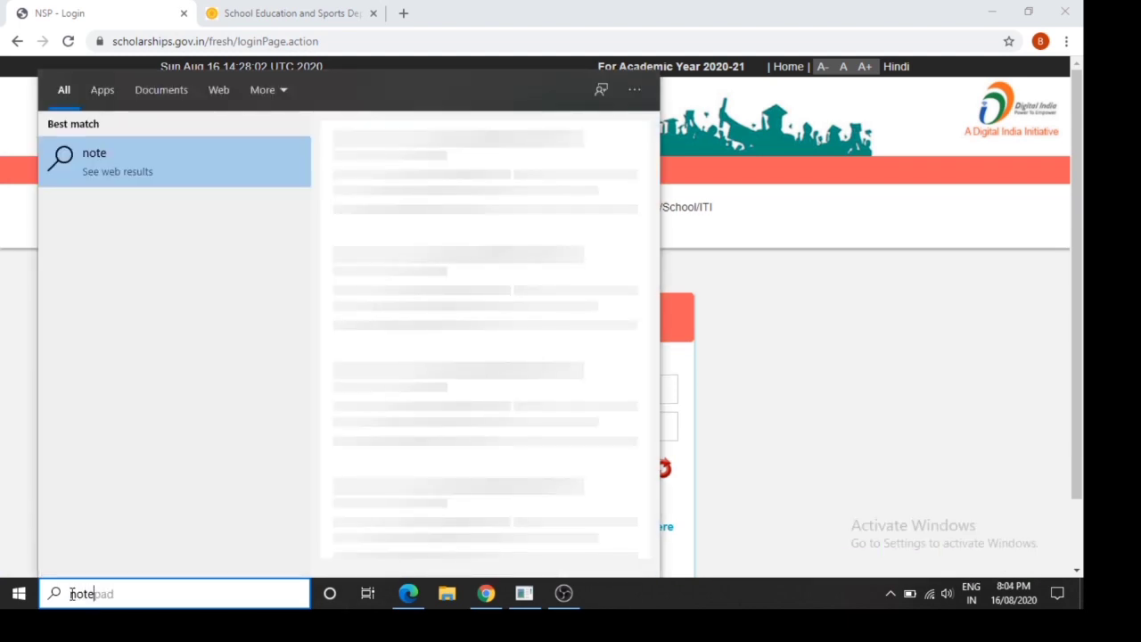
pyautogui.write('pad')
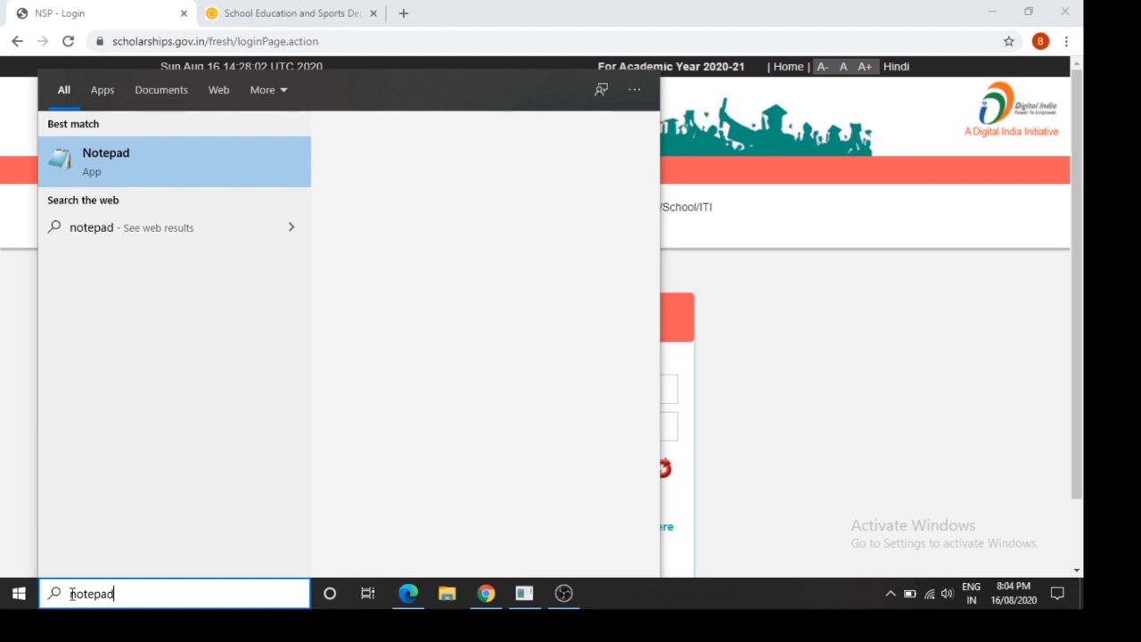
pyautogui.press('Return')
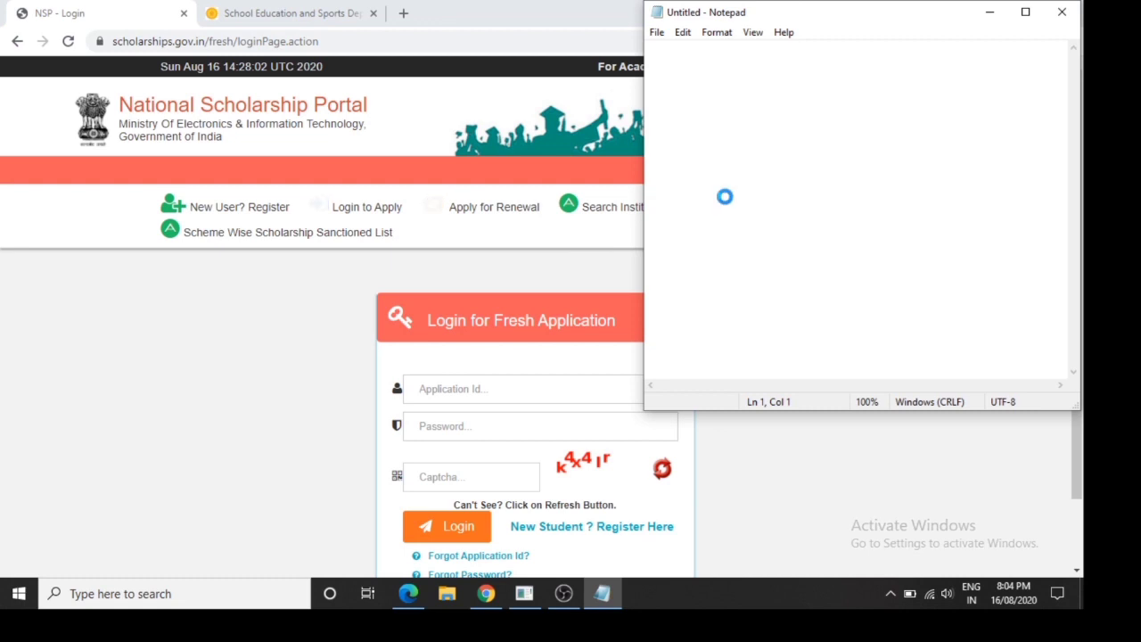
pyautogui.hotkey('ctrl', 'v')
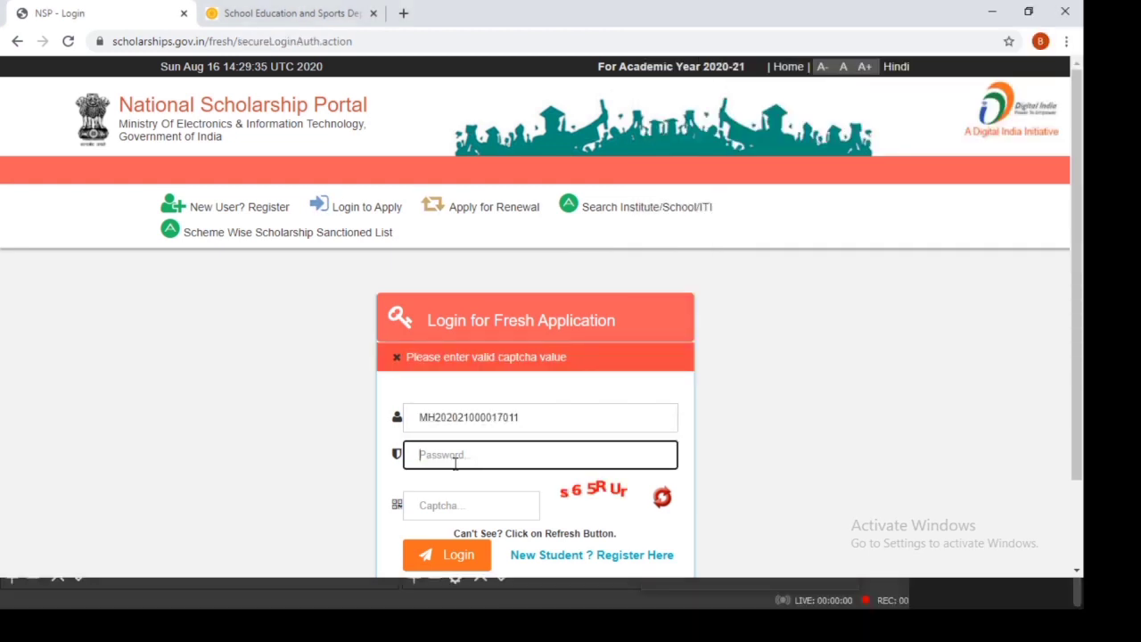
# Log in for the fresh application with the account password and displayed captcha
pyautogui.write('a')
pyautogui.press('Tab')
pyautogui.write('s')
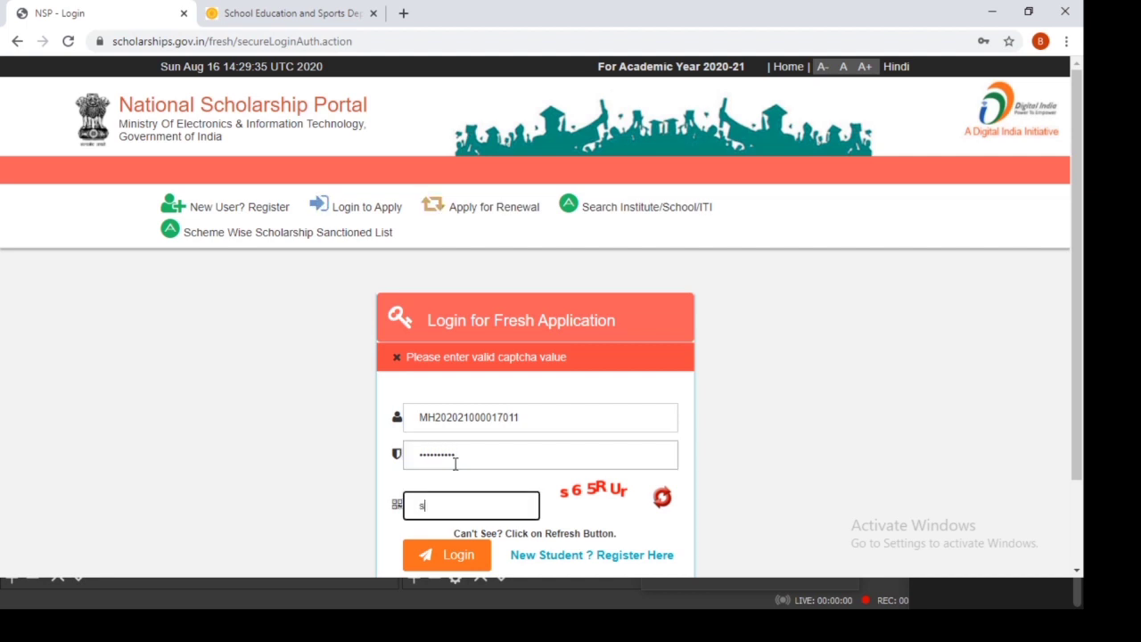
pyautogui.write('65RUr')
pyautogui.click(440, 558)
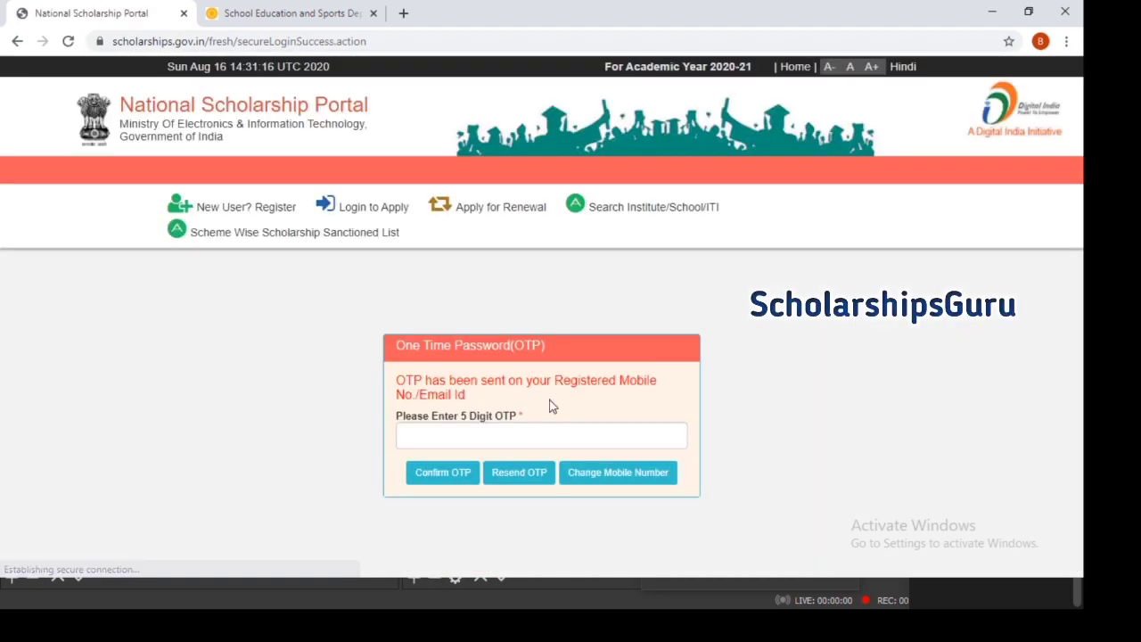
# Enter the received five-digit OTP and confirm it
pyautogui.click(539, 427)
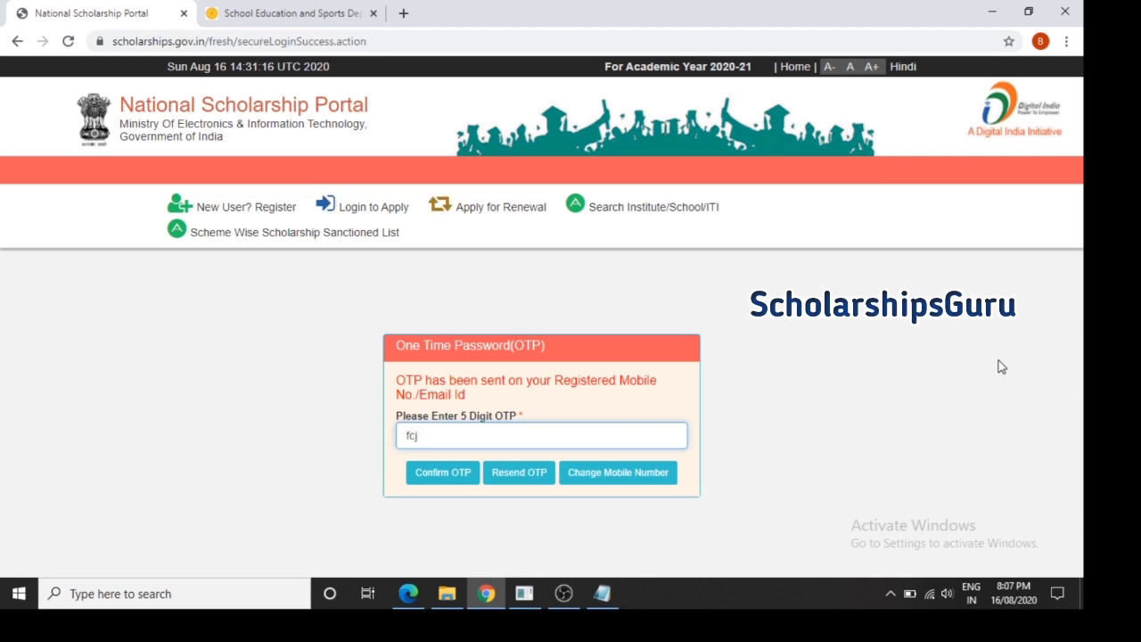
pyautogui.write('qg')
pyautogui.click(452, 487)
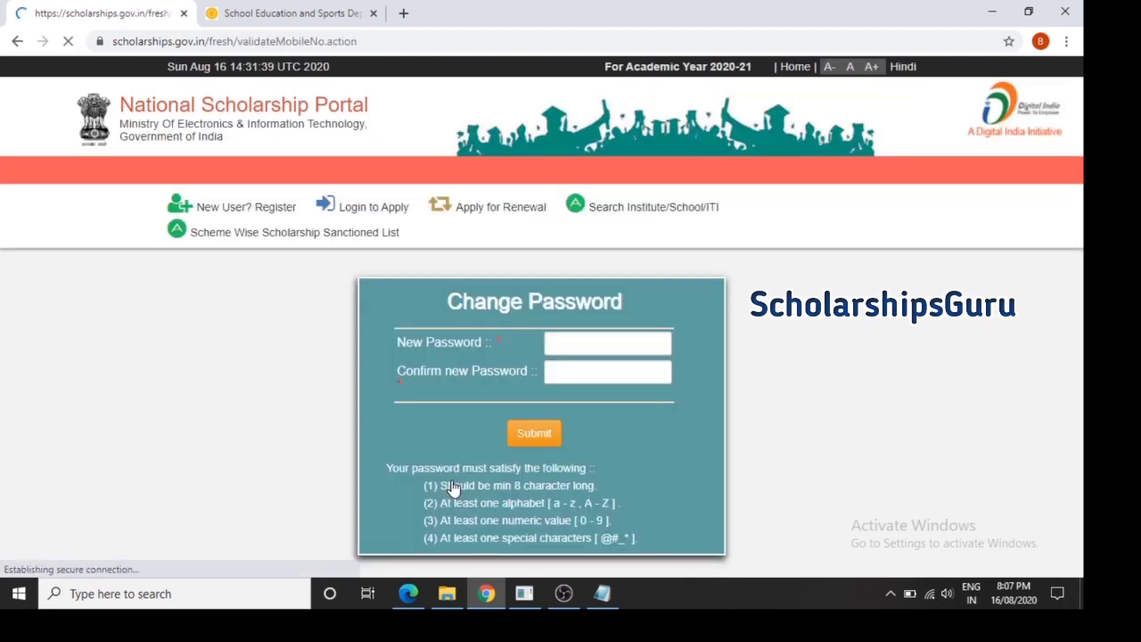
# Enter a strong new password, repeat it in Confirm new Password, and submit
pyautogui.click(571, 345)
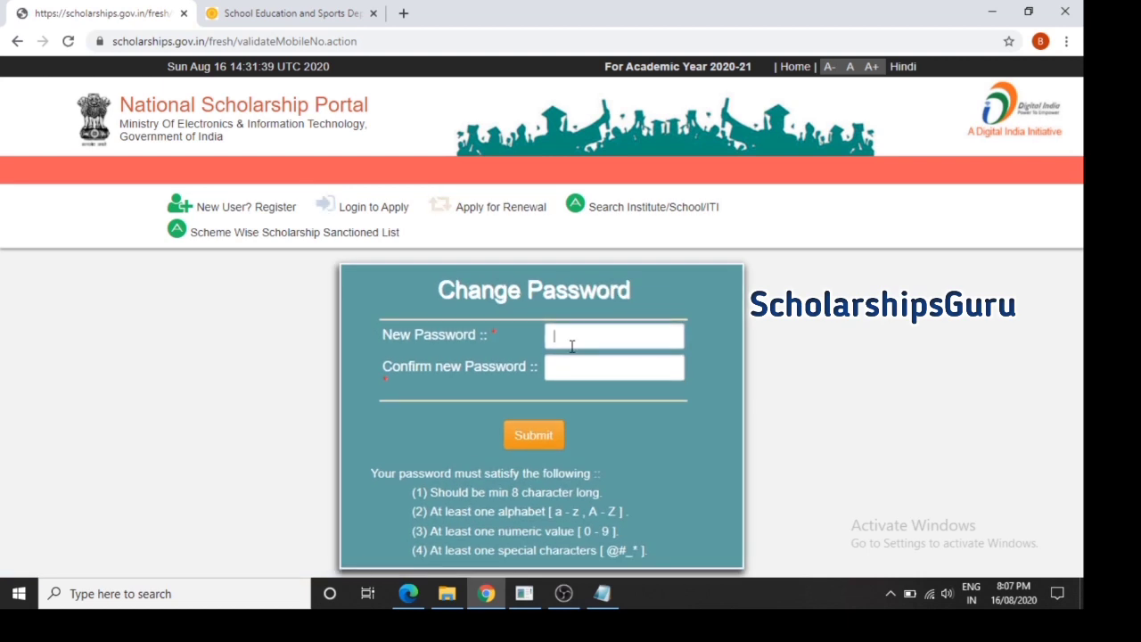
pyautogui.write('•••••')
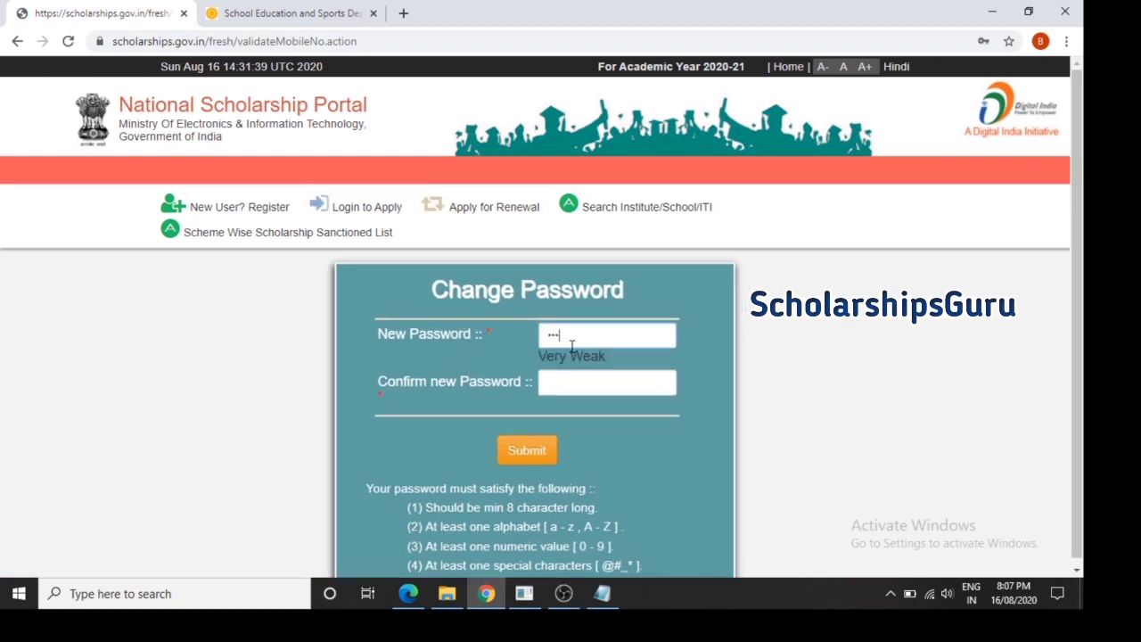
pyautogui.write('••••')
pyautogui.press('Tab')
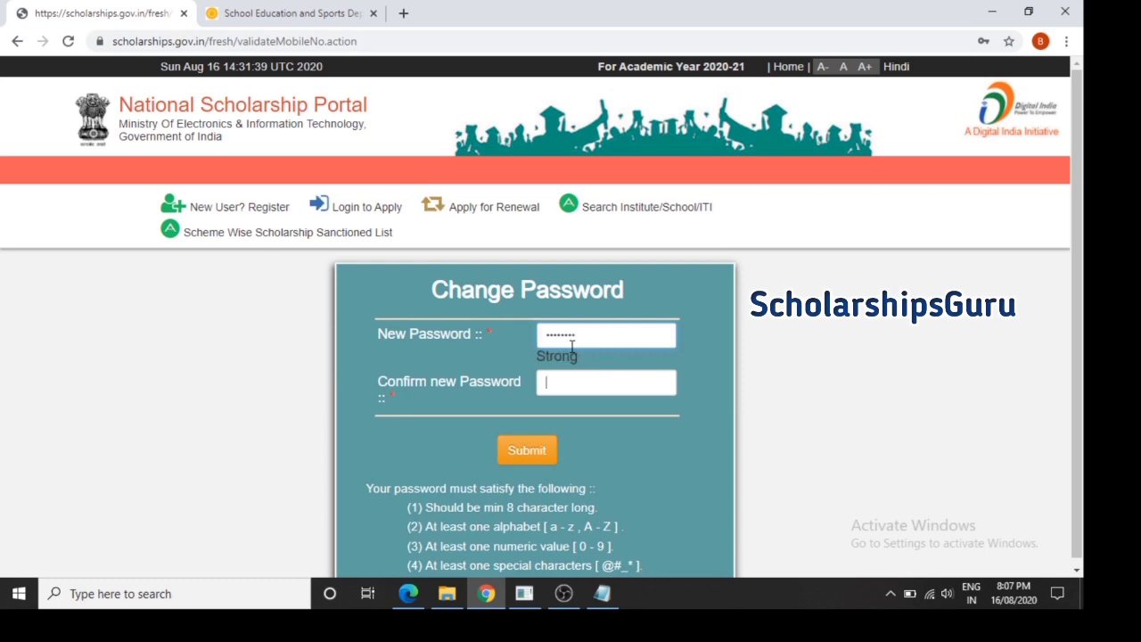
pyautogui.write('••••••')
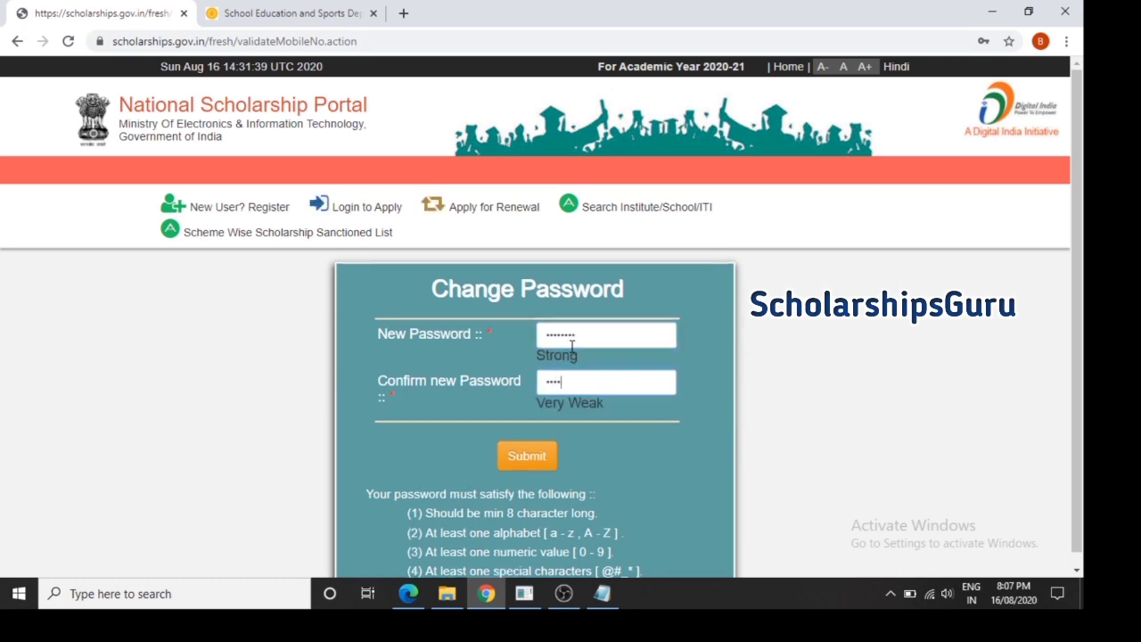
pyautogui.write('••')
pyautogui.click(535, 457)
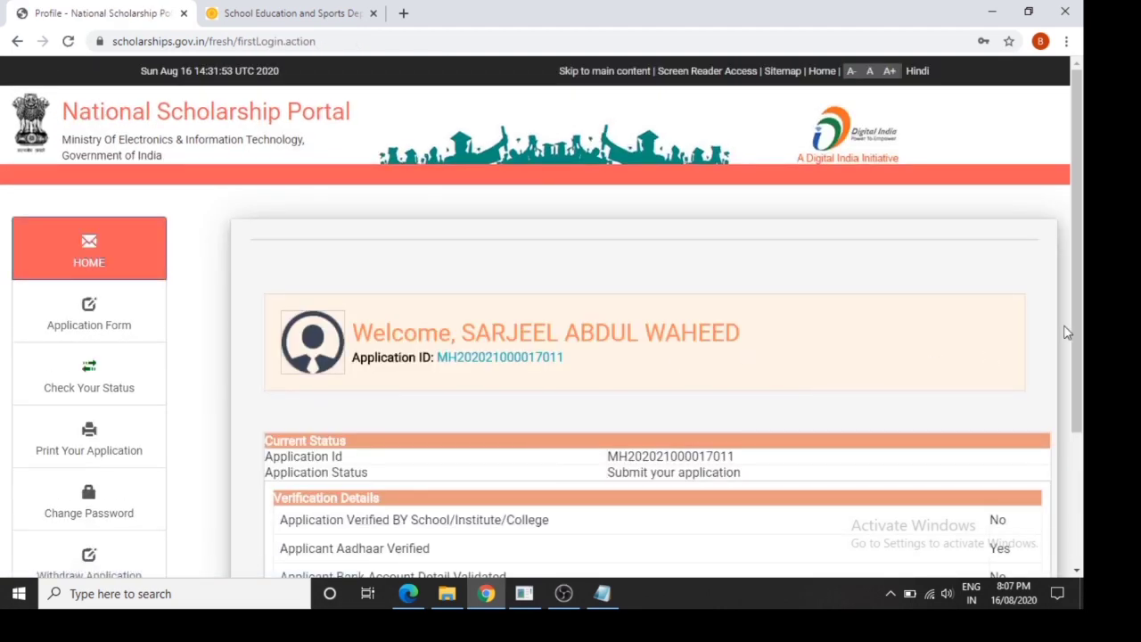
# Open the Application Form, with General Information prefilled and Academic Details still empty
pyautogui.scroll(-1, 1073, 329)
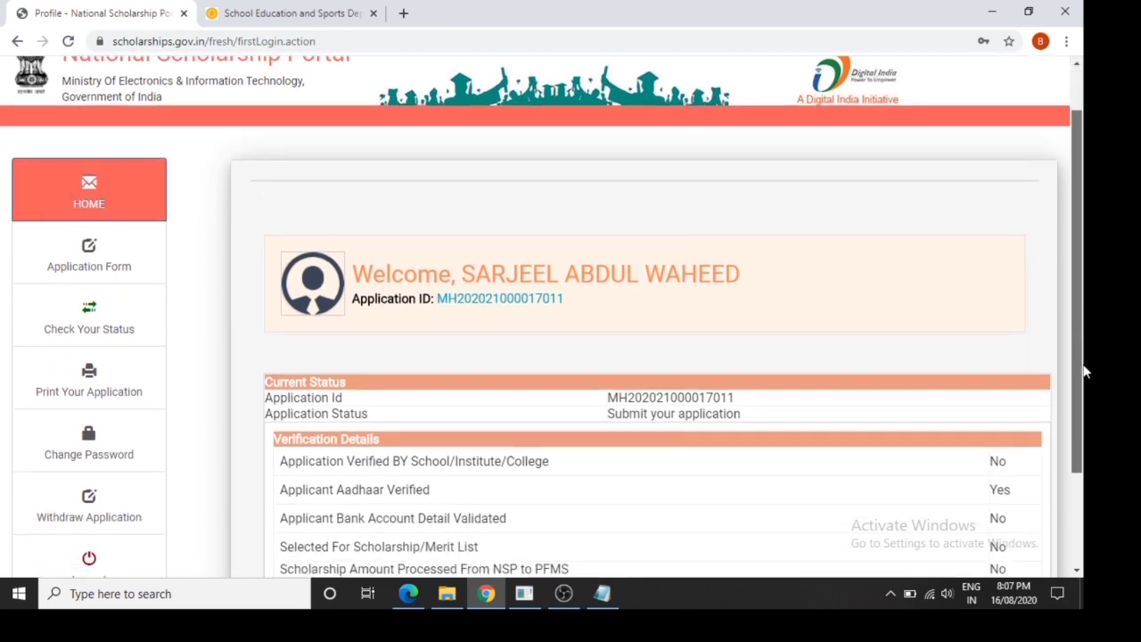
pyautogui.click(146, 258)
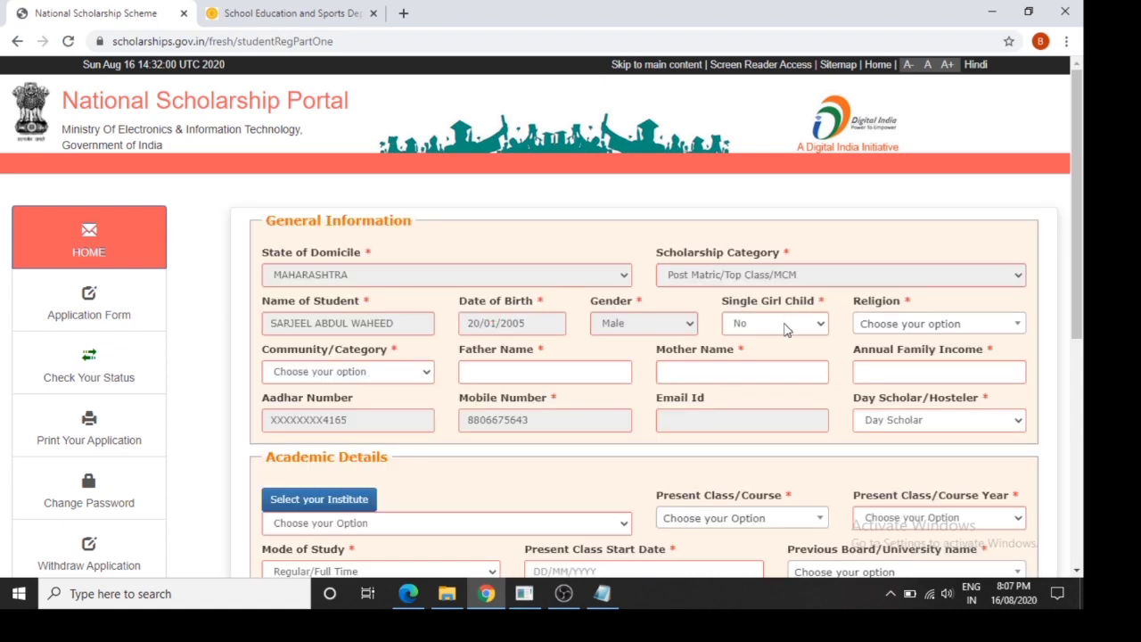
# Set religion to Muslim and community category to GENERAL
pyautogui.click(789, 323)
pyautogui.click(897, 330)
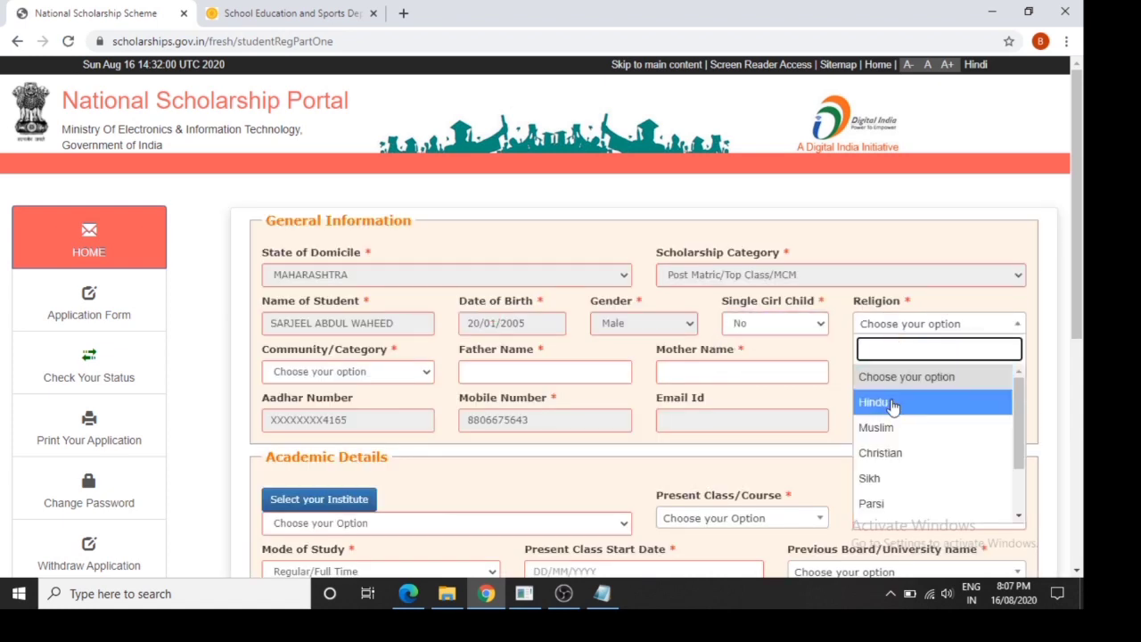
pyautogui.click(892, 436)
pyautogui.click(389, 374)
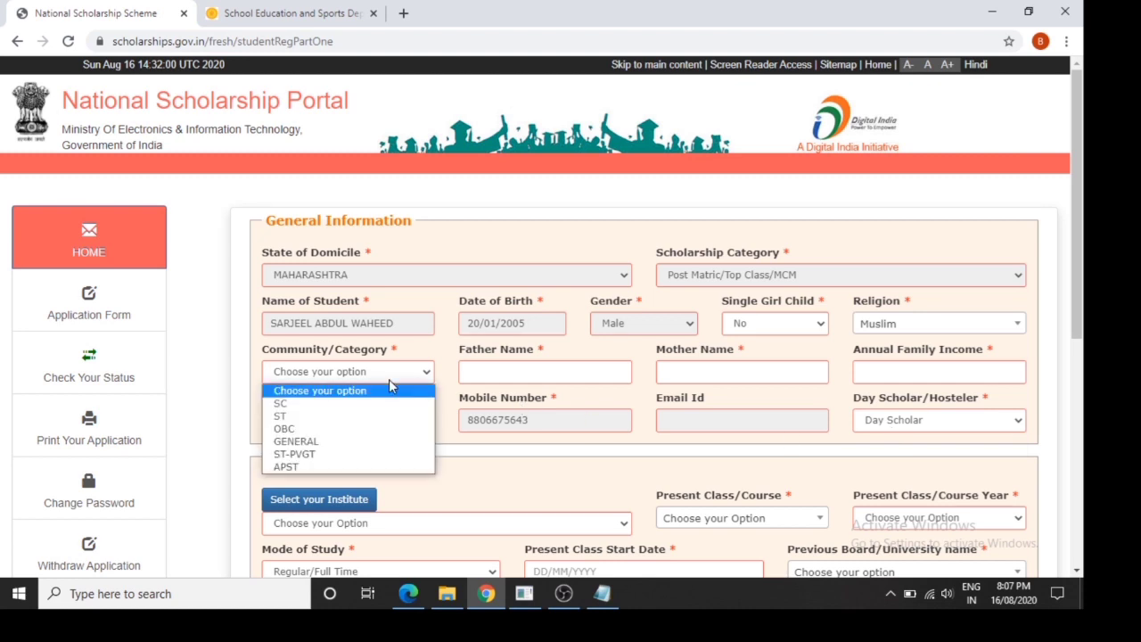
pyautogui.click(355, 441)
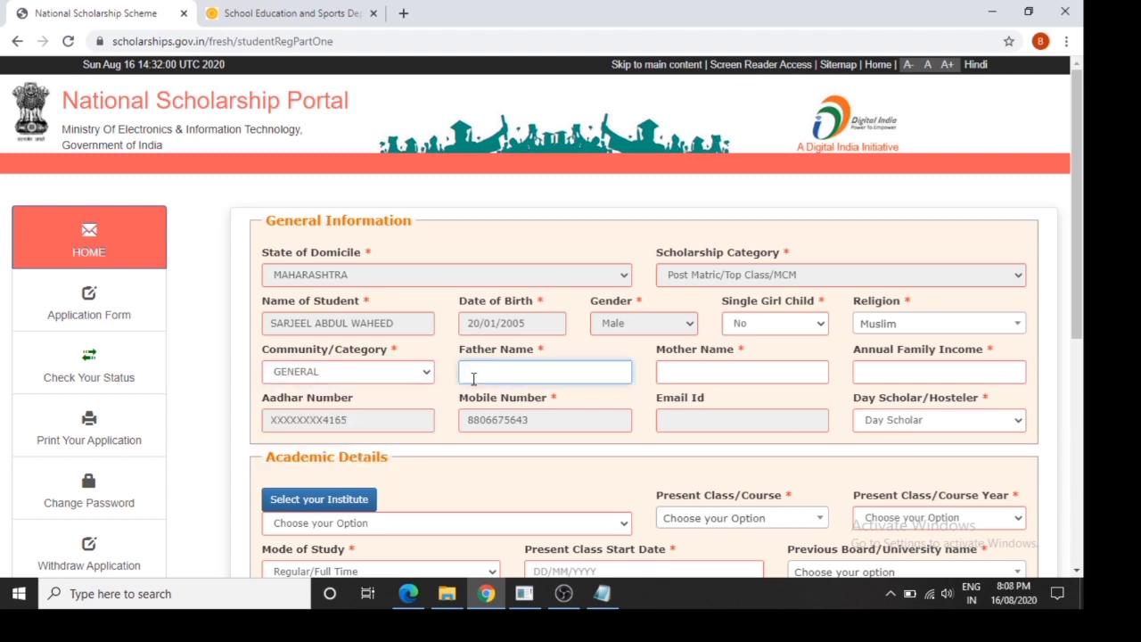
# Enter the father's and mother's names, annual family income 60000, and keep Day Scholar
pyautogui.click(472, 377)
pyautogui.press('Tab')
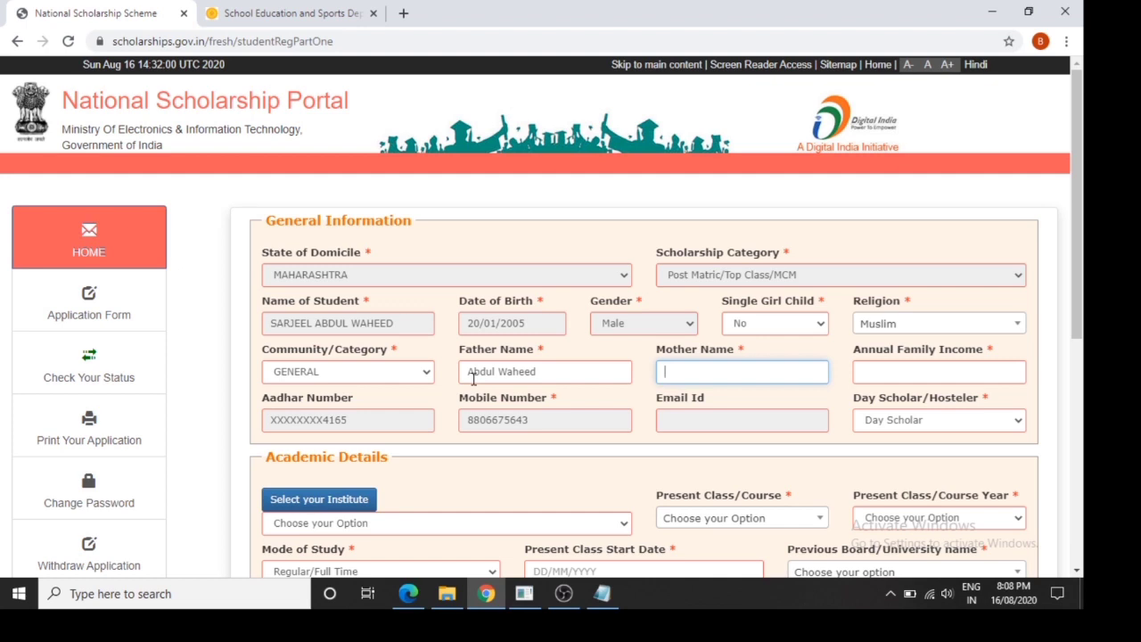
pyautogui.press('Tab')
pyautogui.write('60')
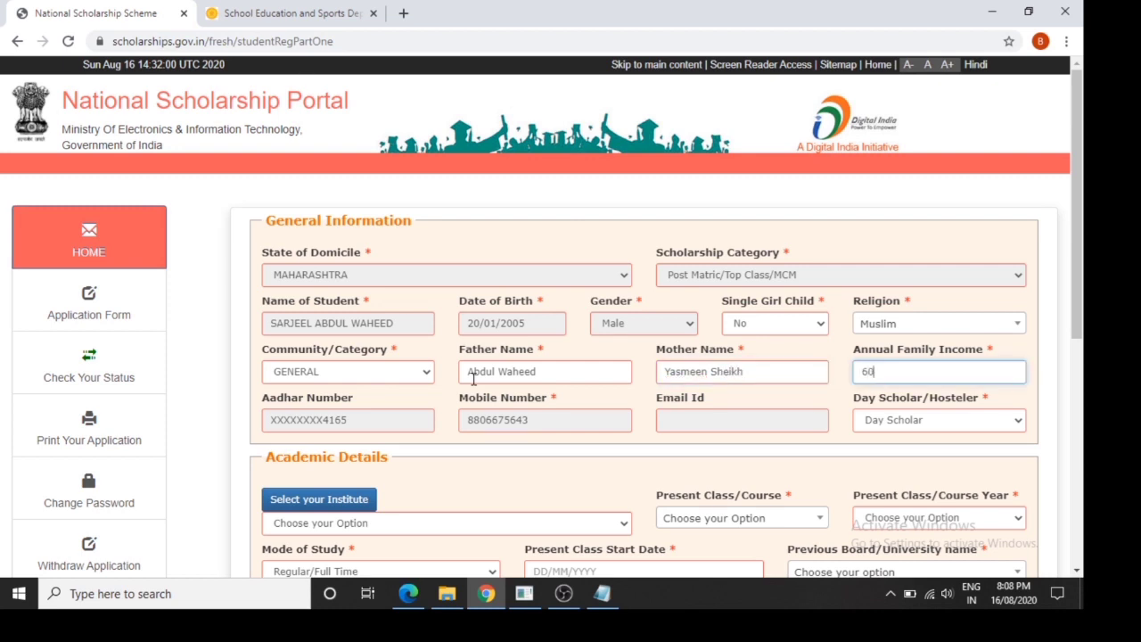
pyautogui.write('000')
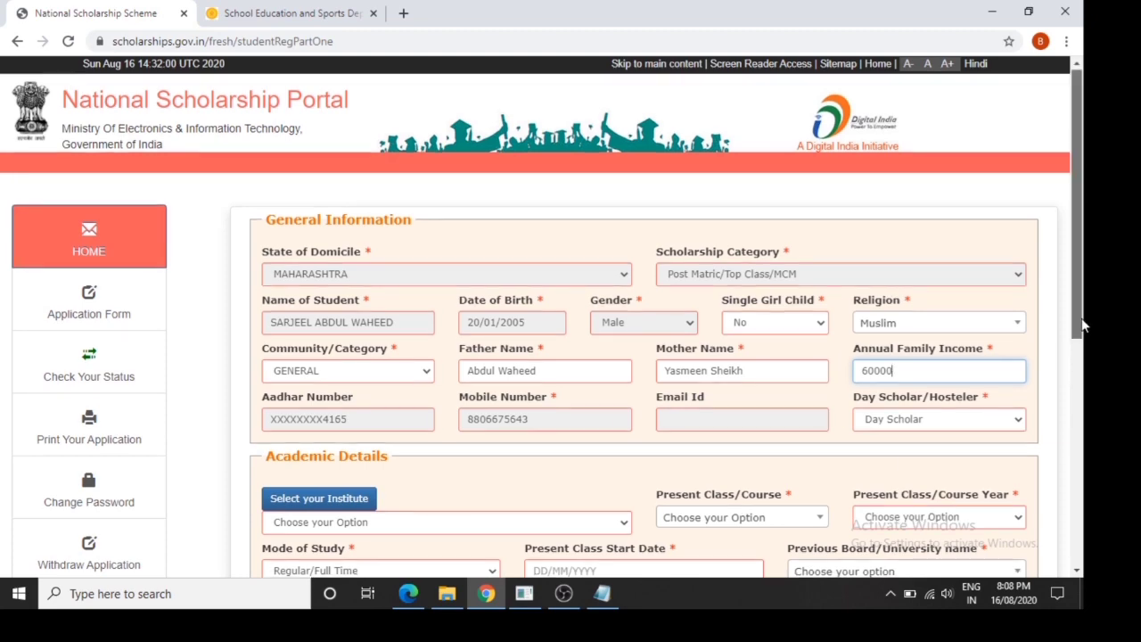
pyautogui.scroll(-1, 1085, 374)
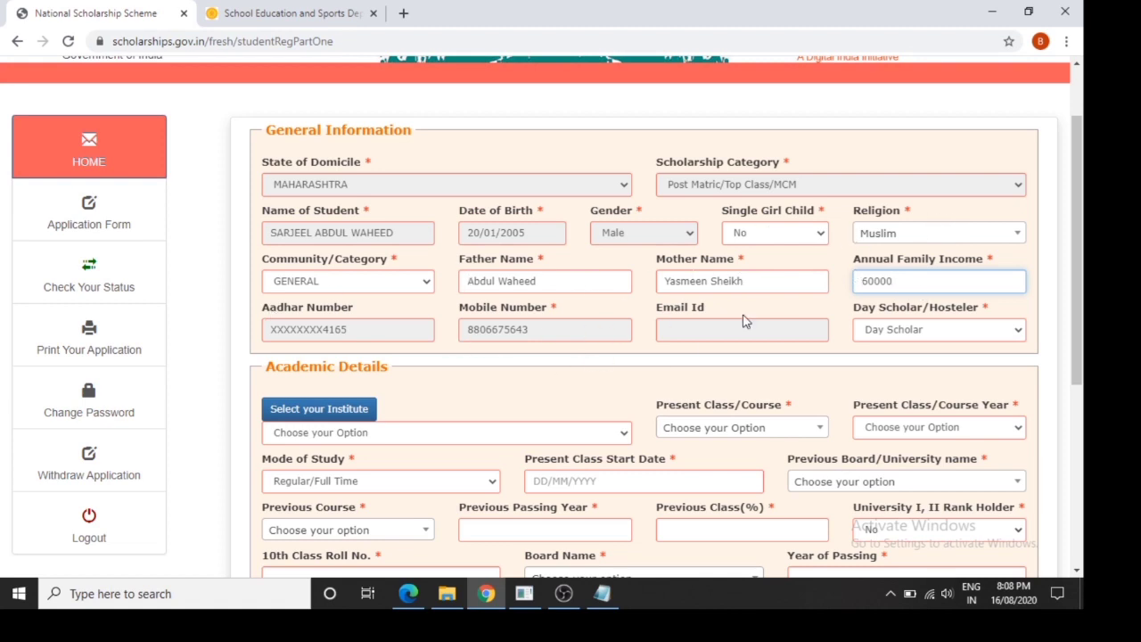
pyautogui.click(900, 343)
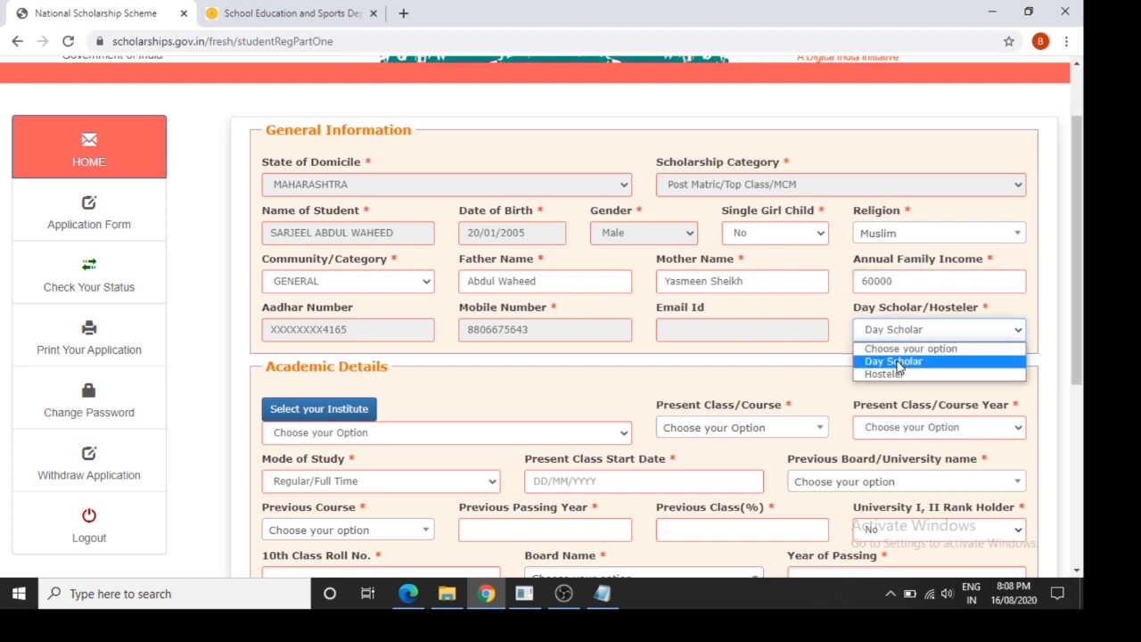
pyautogui.click(898, 360)
pyautogui.click(320, 408)
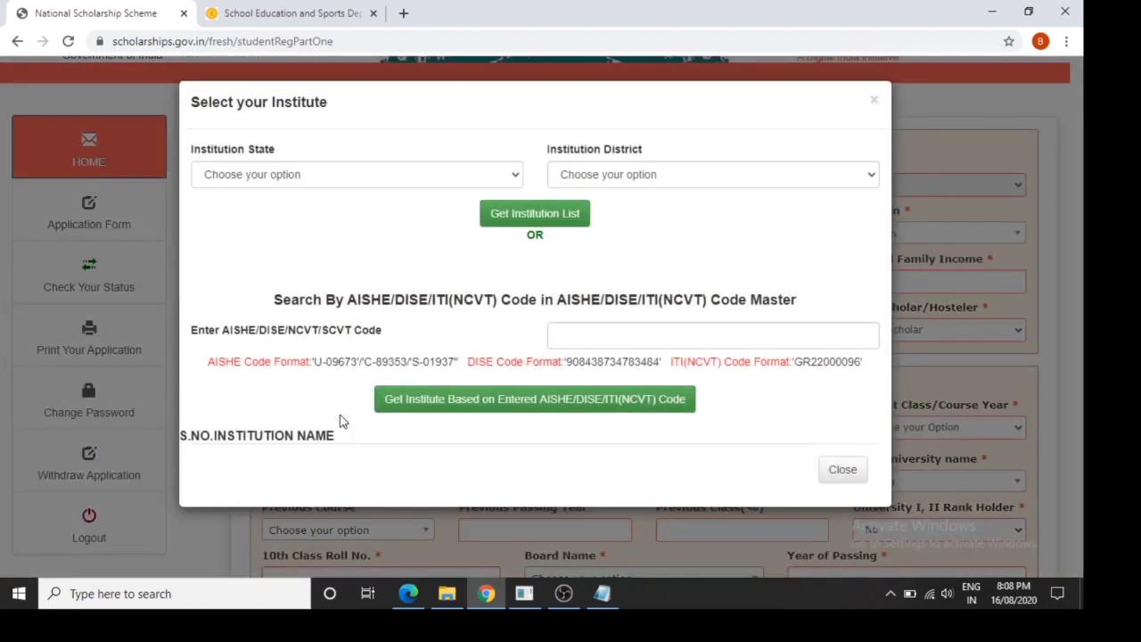
# List institutions for state MAHARASHTRA and district NAGPUR
pyautogui.click(423, 178)
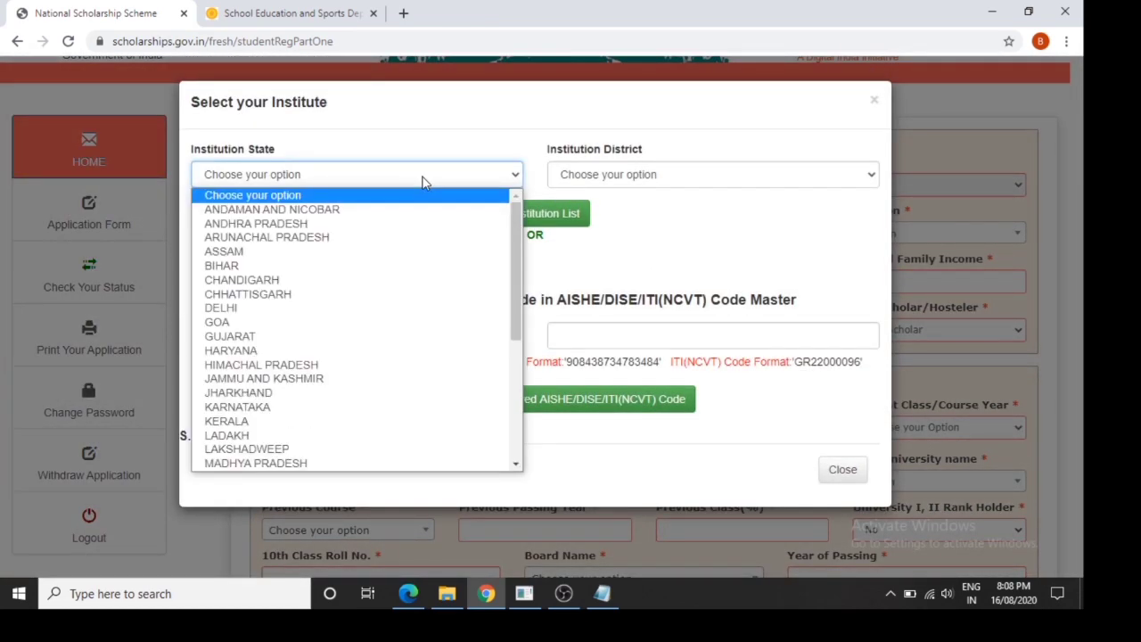
pyautogui.write('mah')
pyautogui.press('Return')
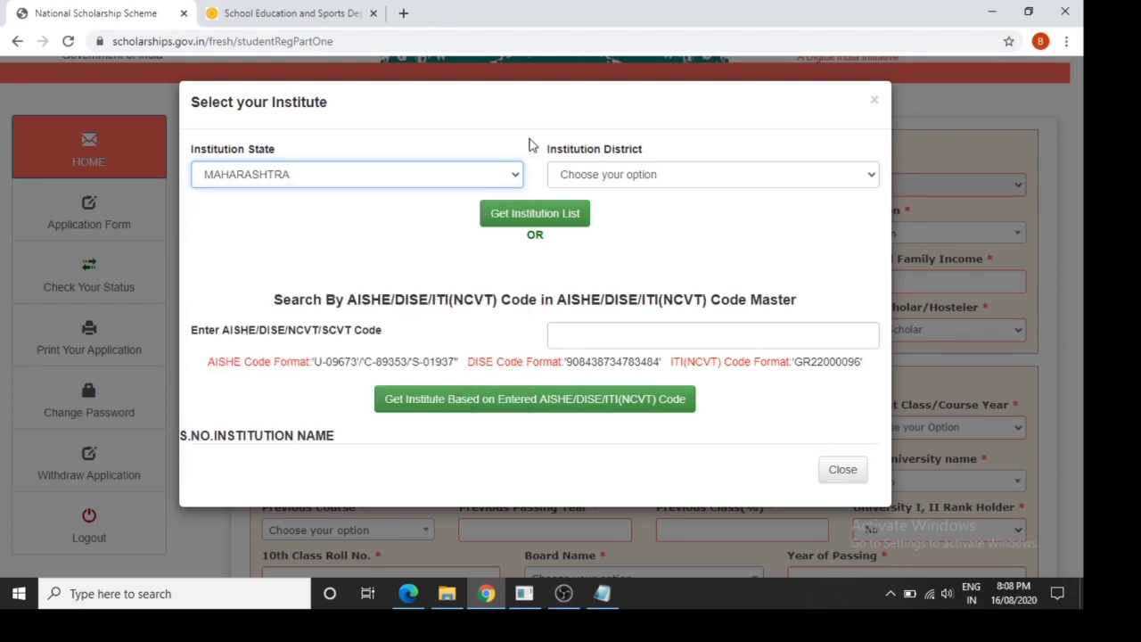
pyautogui.click(604, 174)
pyautogui.click(606, 174)
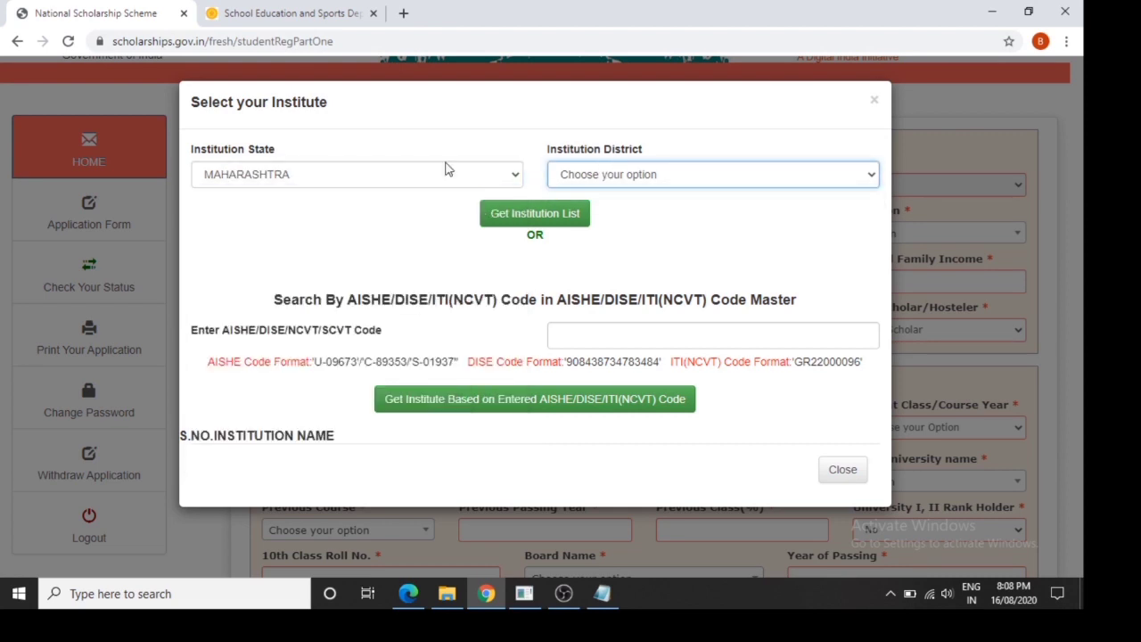
pyautogui.click(449, 171)
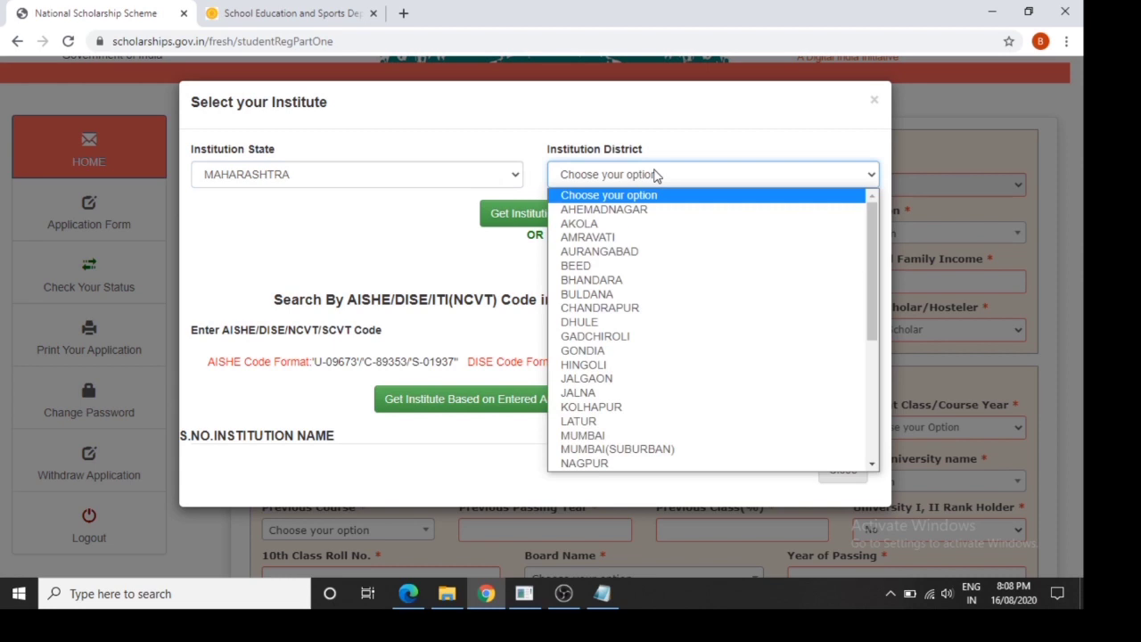
pyautogui.press('n')
pyautogui.press('Return')
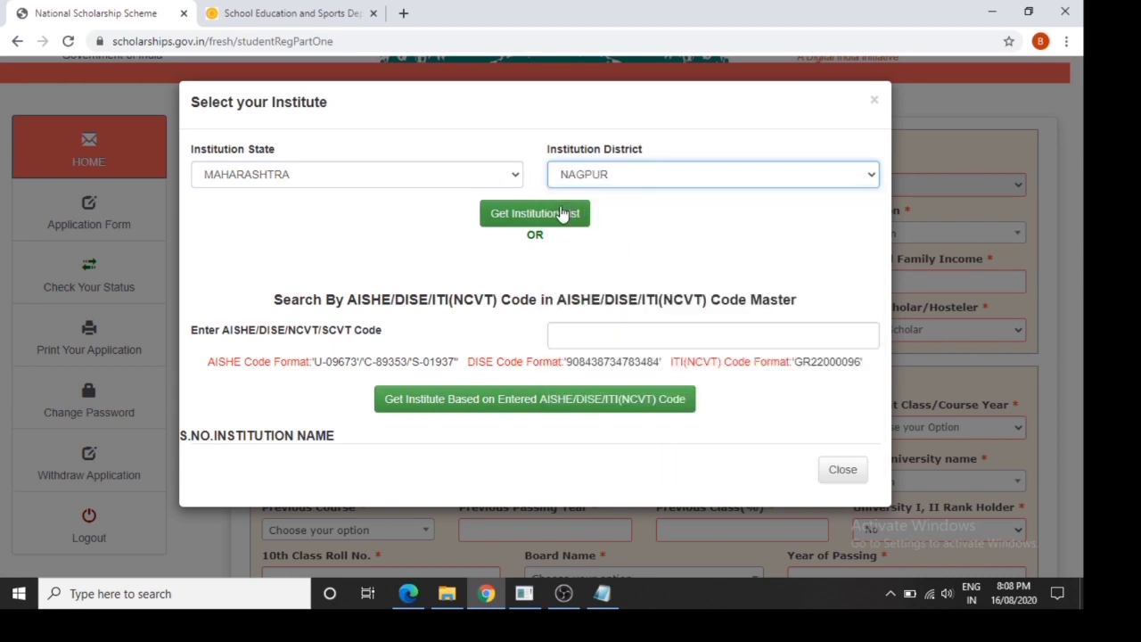
pyautogui.click(563, 216)
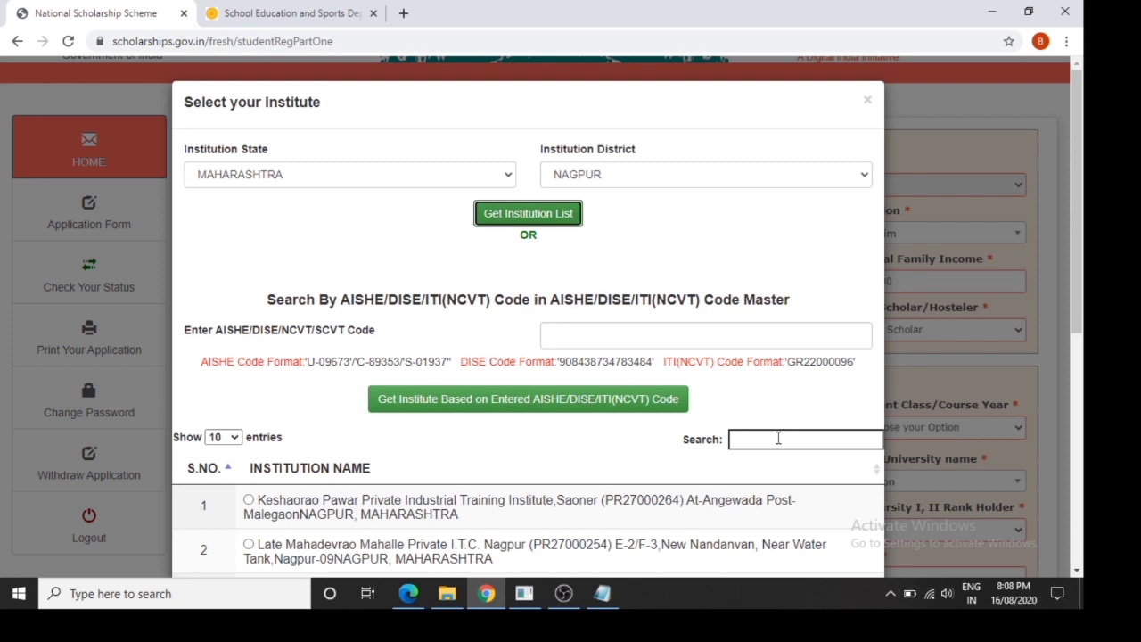
# Search 'azad' and select MOULANA ABDULKALAM AZAD URDU HIGH SCH as the institute
pyautogui.click(778, 437)
pyautogui.write('azad')
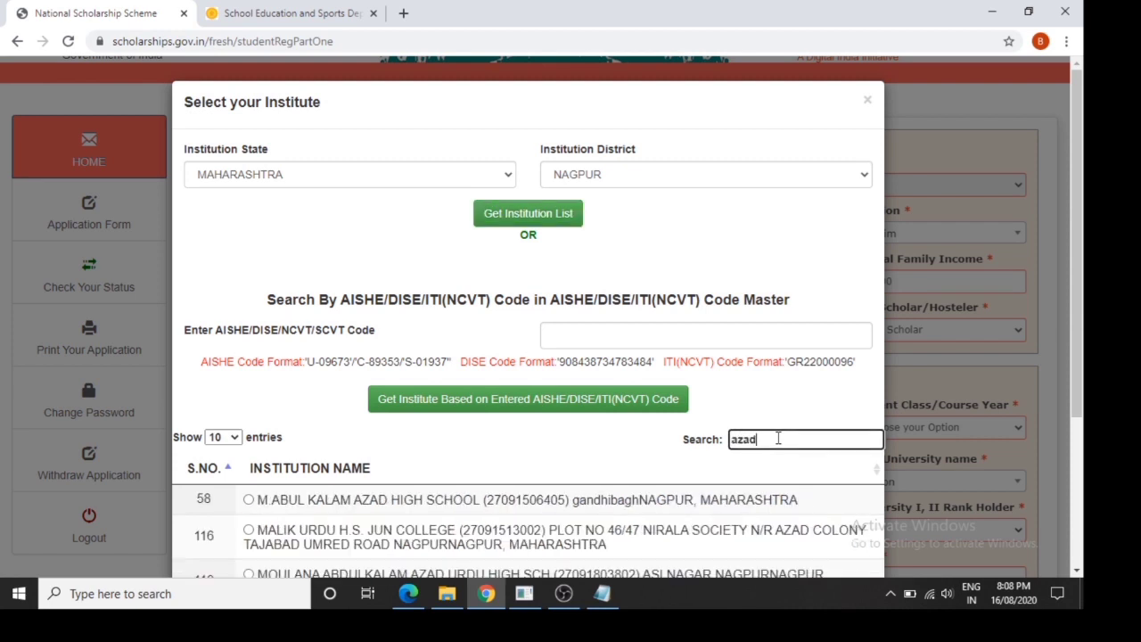
pyautogui.scroll(-2, 1085, 437)
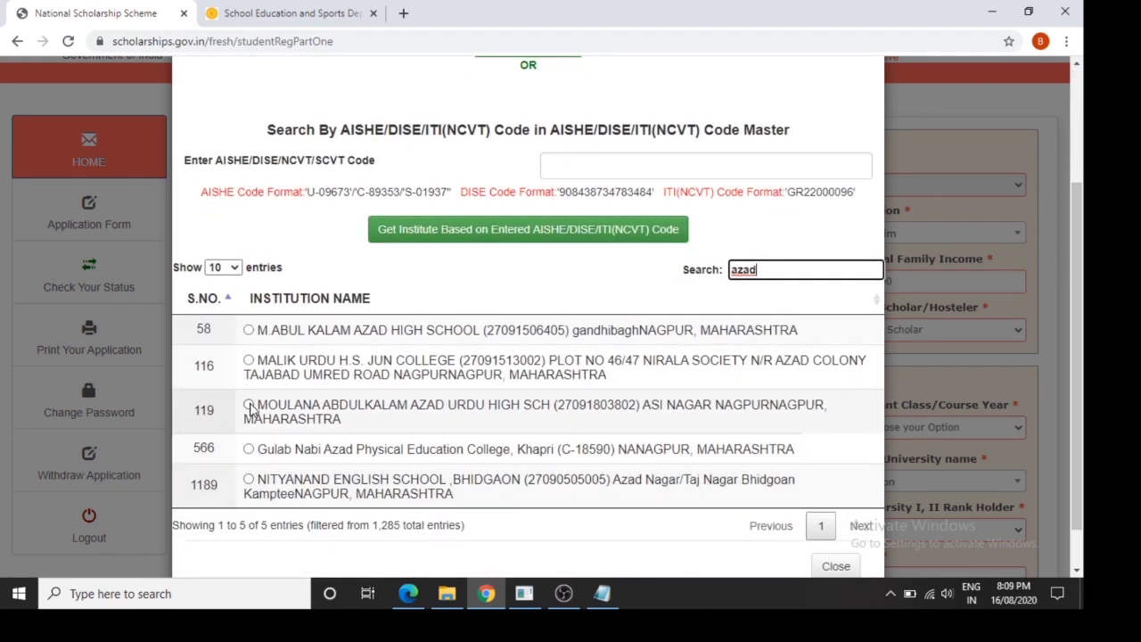
pyautogui.click(250, 406)
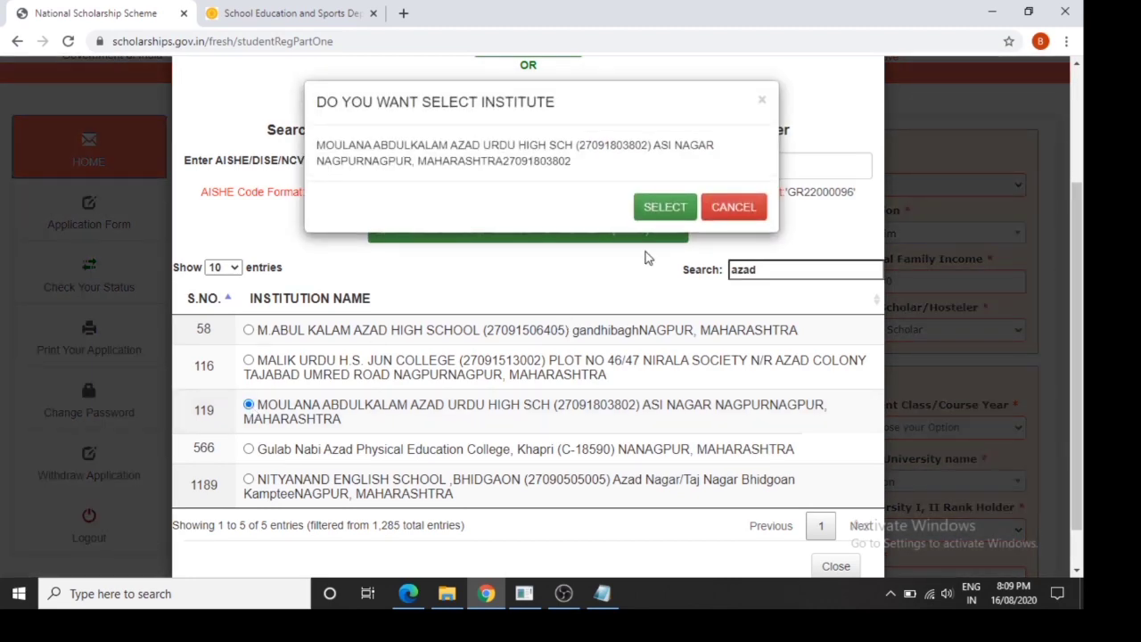
pyautogui.click(664, 208)
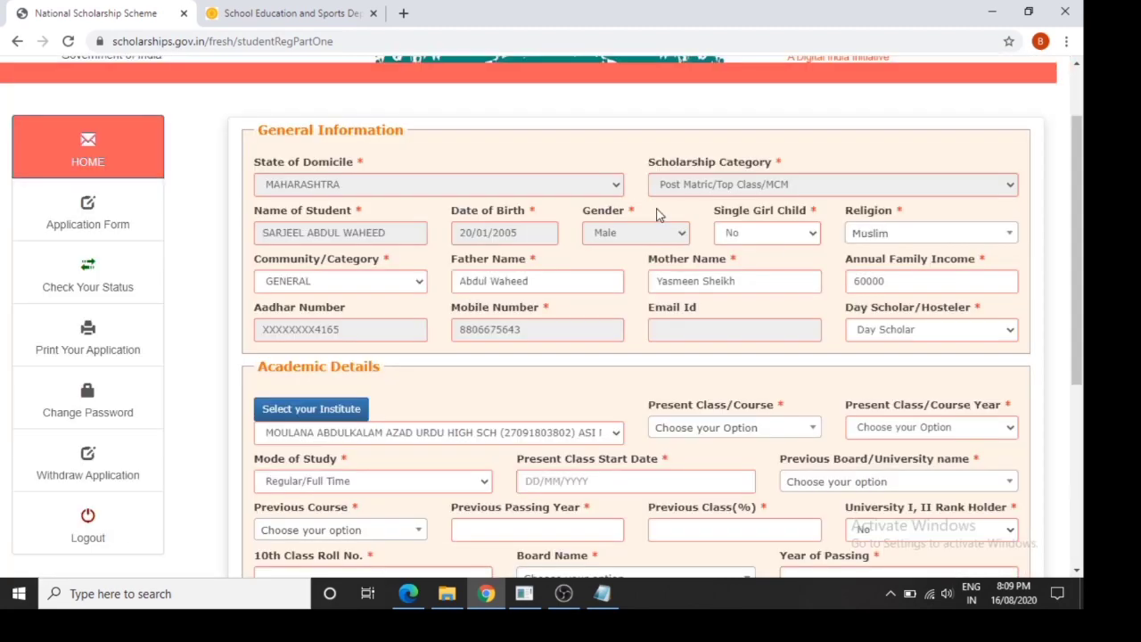
# Set present class XI, year 1, starting 01/08/2020
pyautogui.click(759, 434)
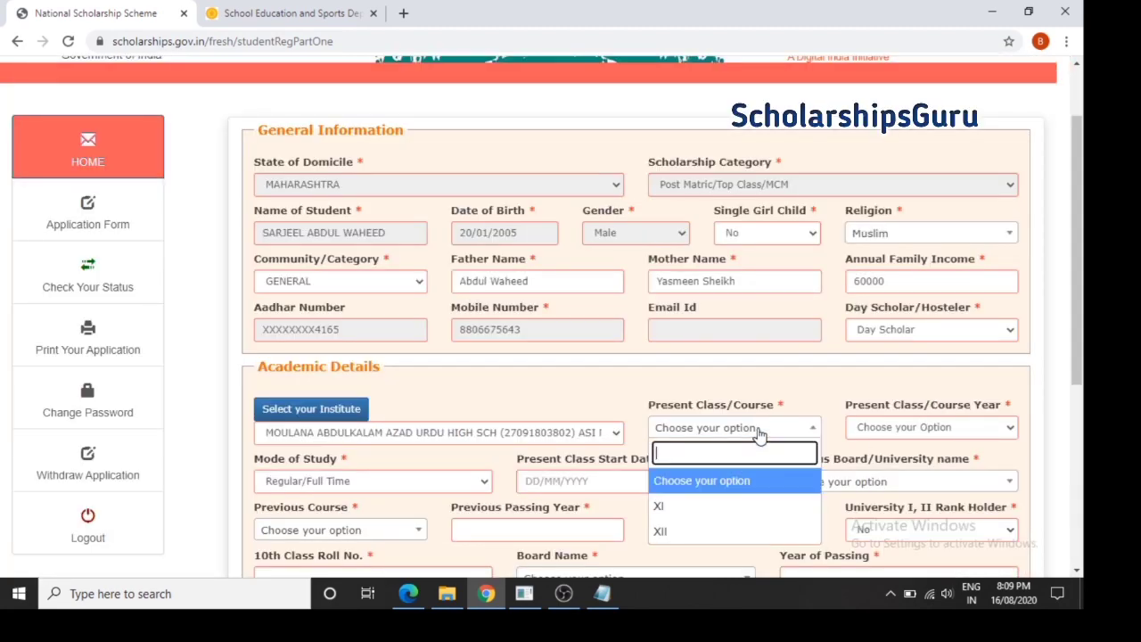
pyautogui.click(722, 506)
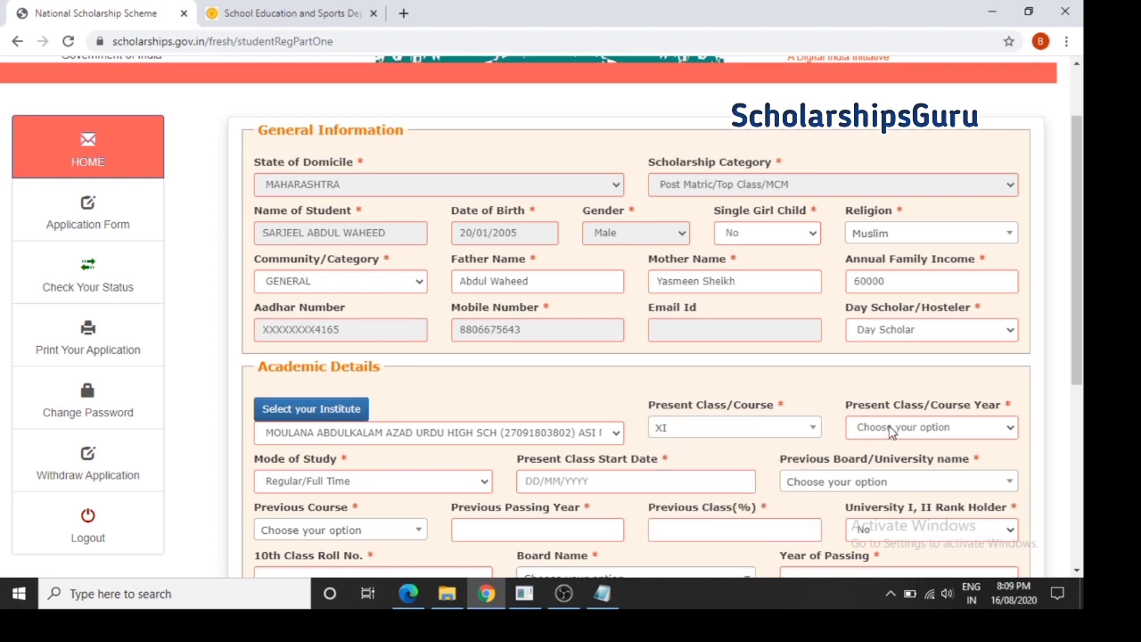
pyautogui.click(891, 430)
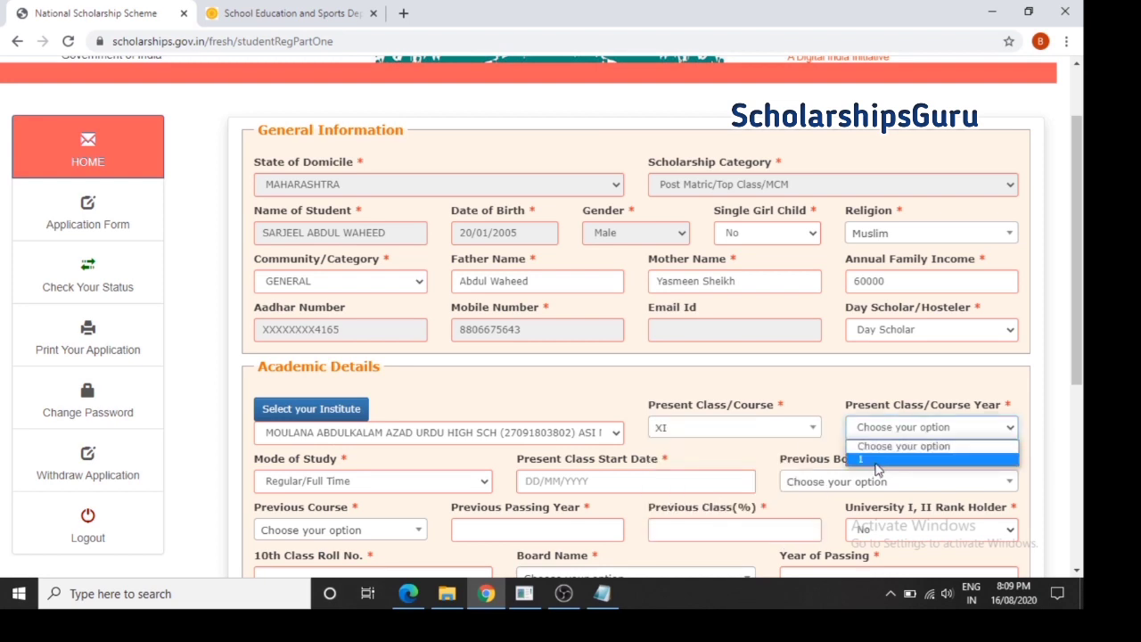
pyautogui.click(876, 460)
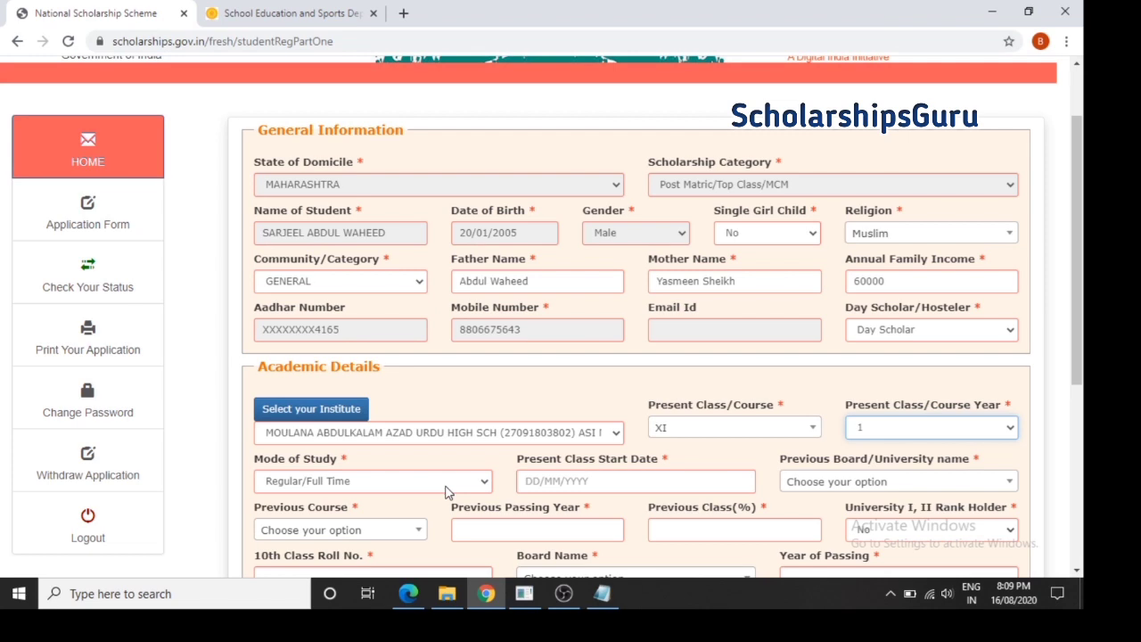
pyautogui.click(548, 482)
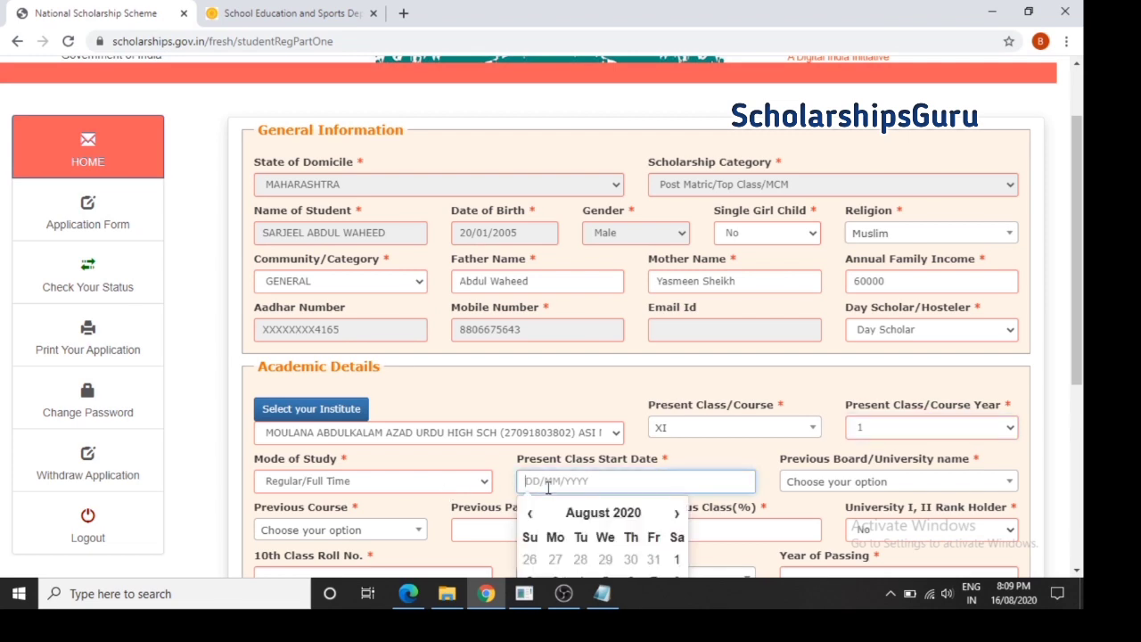
pyautogui.write('01')
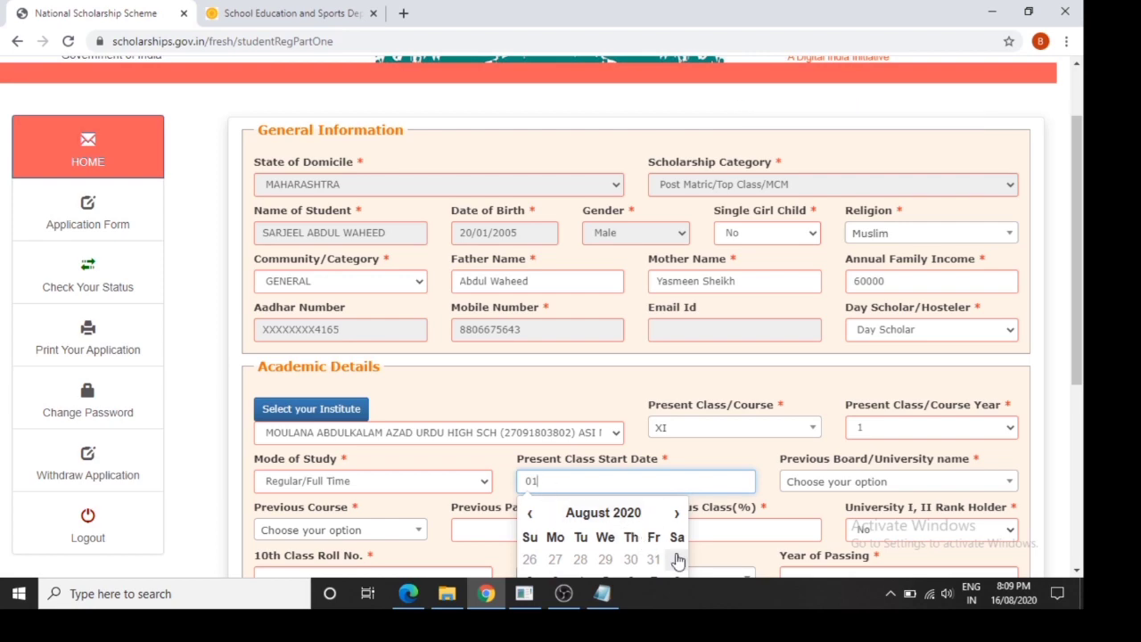
pyautogui.click(677, 559)
pyautogui.moveTo(1082, 349); pyautogui.dragTo(1082, 458)
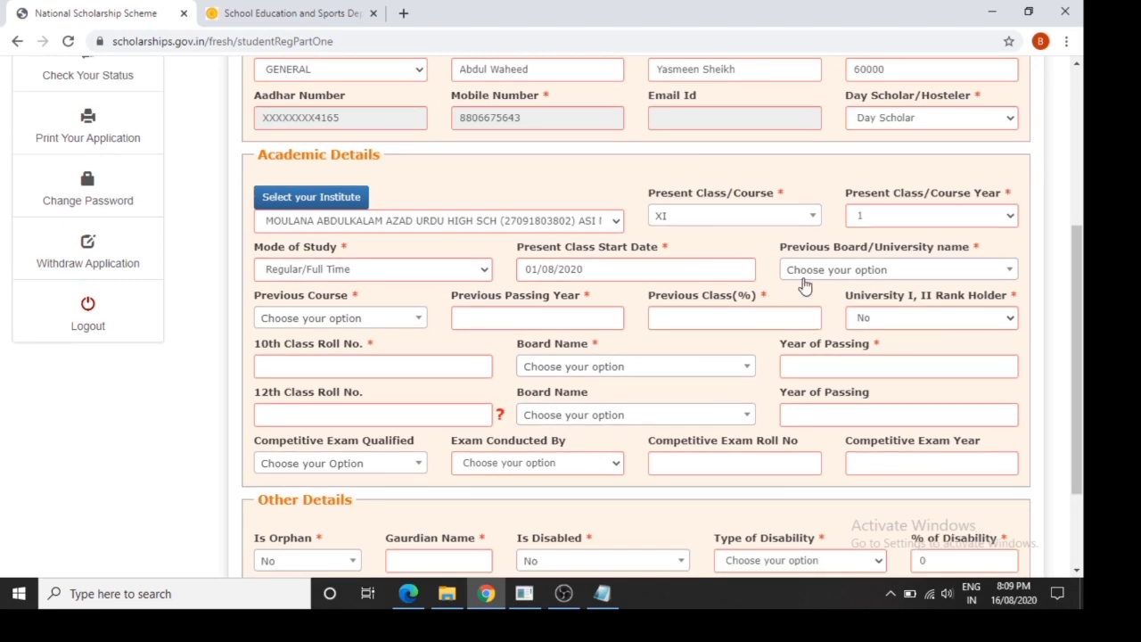
# Record previous course 10th from the Maharashtra state board, passed 2020 with 50%
pyautogui.click(804, 277)
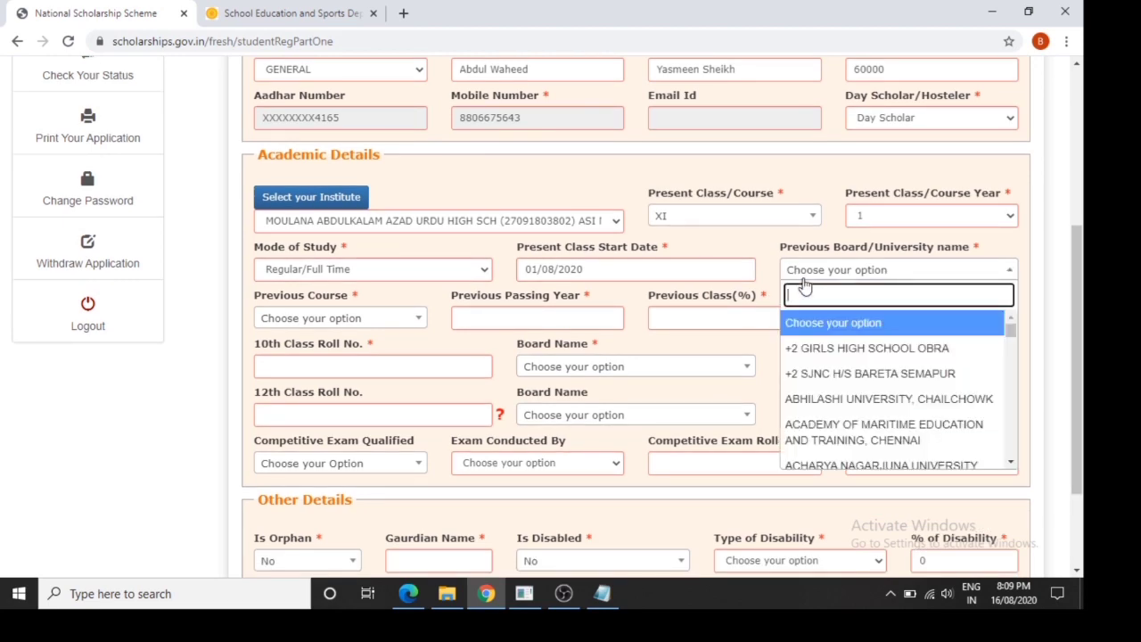
pyautogui.write('maharasht')
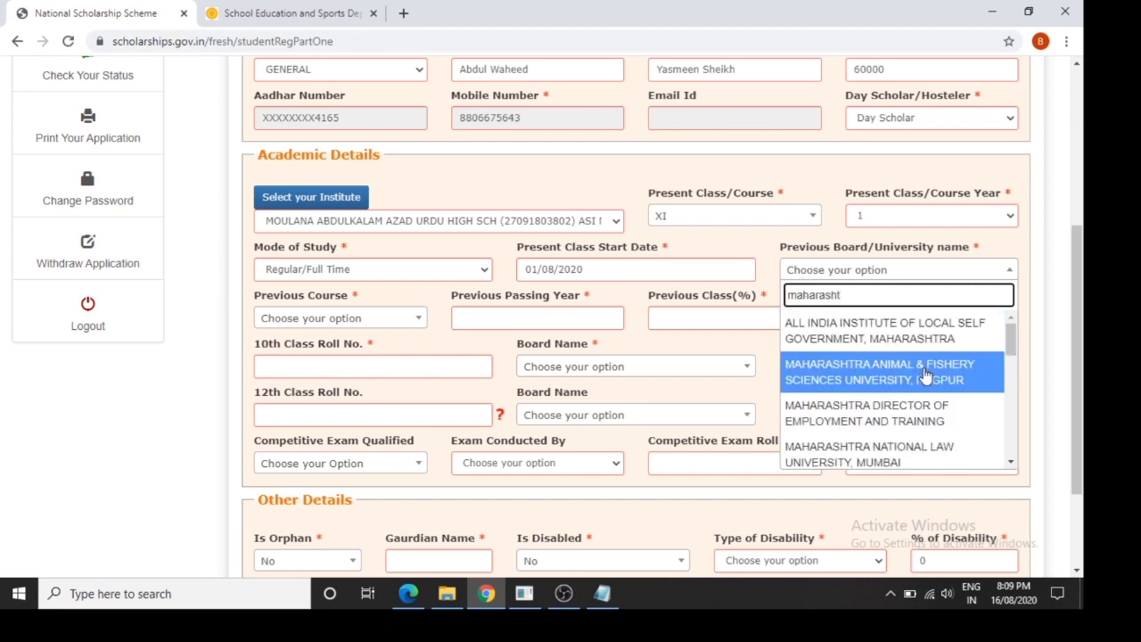
pyautogui.scroll(-3, 1010, 356)
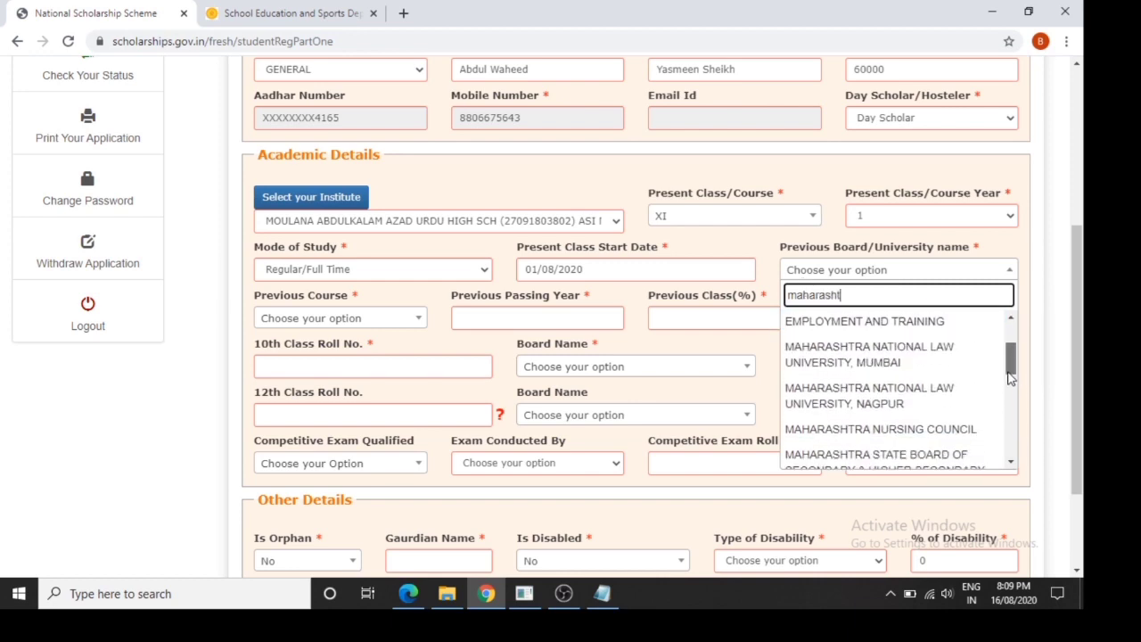
pyautogui.click(947, 415)
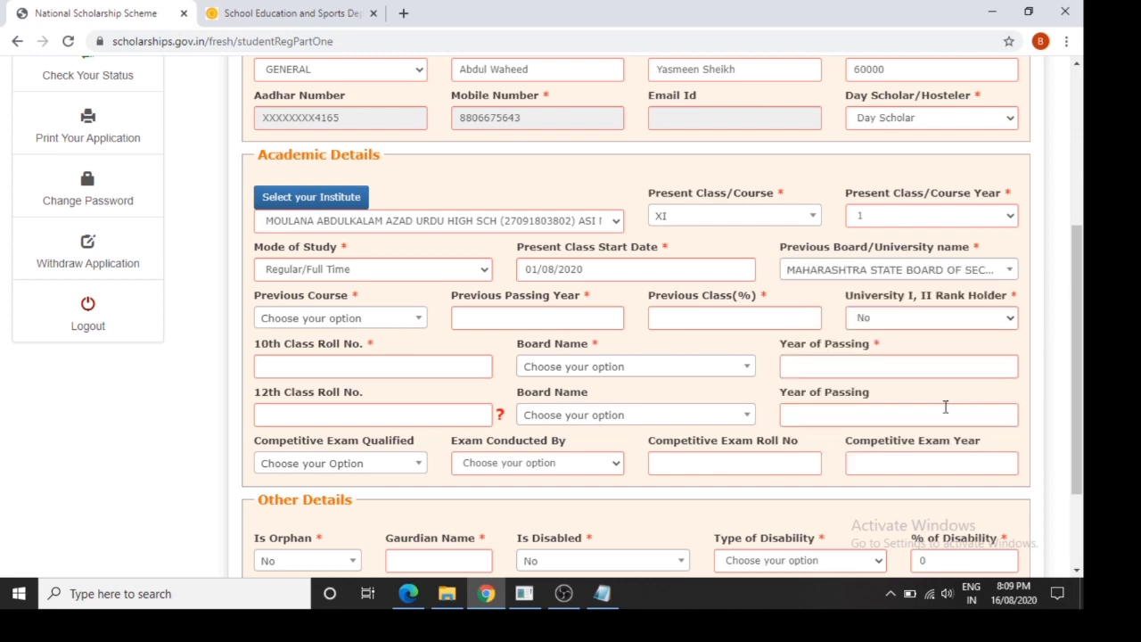
pyautogui.click(408, 329)
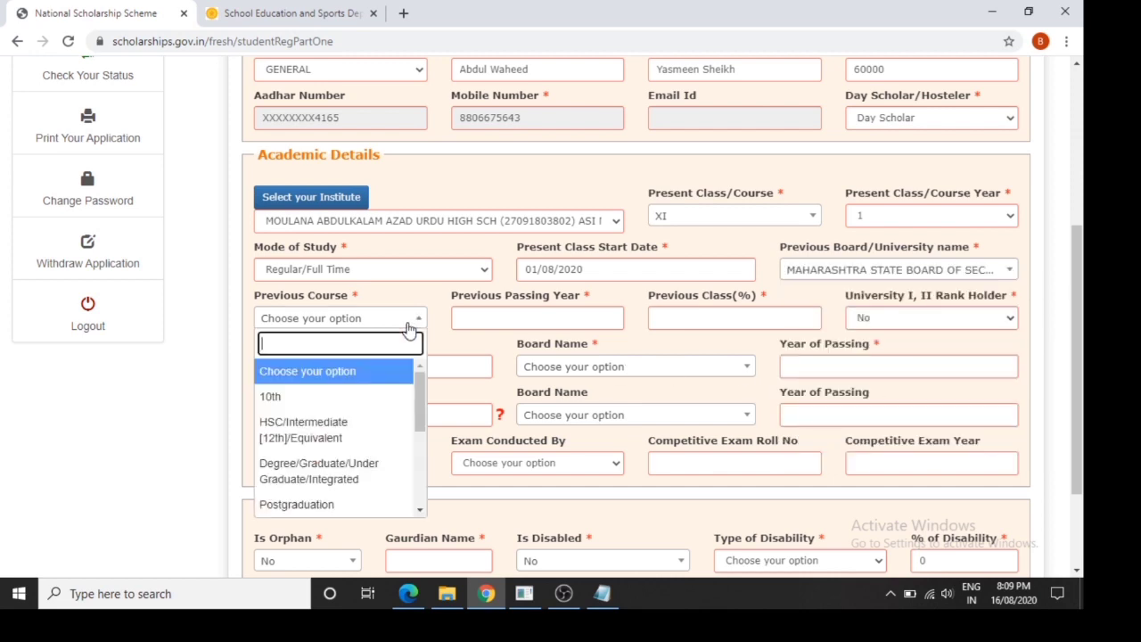
pyautogui.click(375, 396)
pyautogui.click(508, 318)
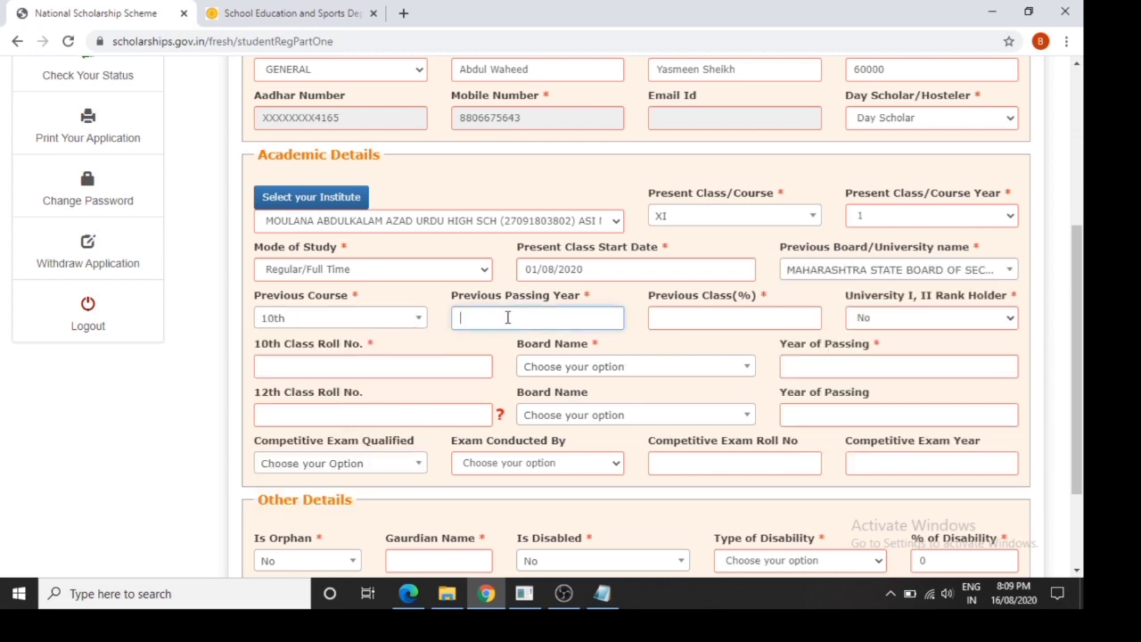
pyautogui.press('Tab')
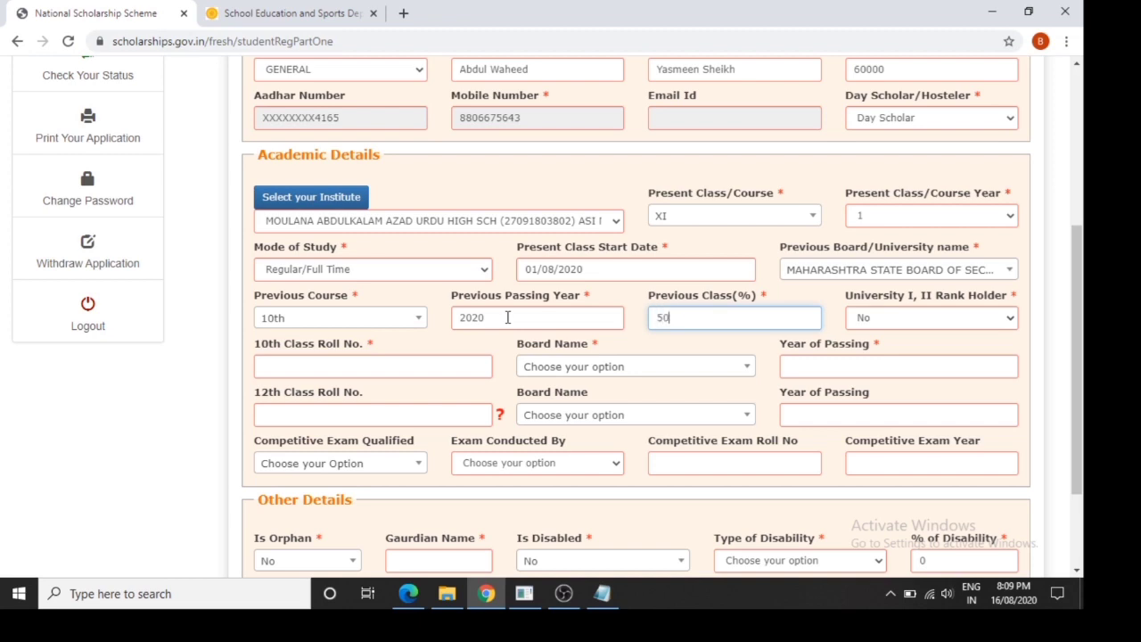
pyautogui.press('Tab')
# Enter the 10th roll number, Maharashtra state board, and 2020 passing year
pyautogui.click(417, 369)
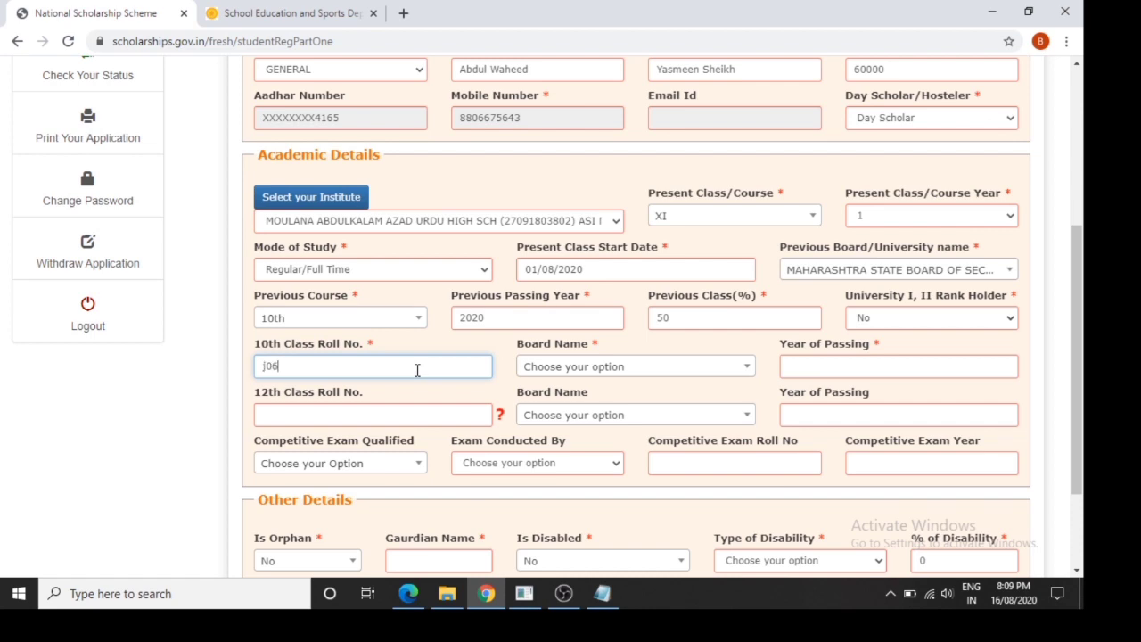
pyautogui.press('Tab')
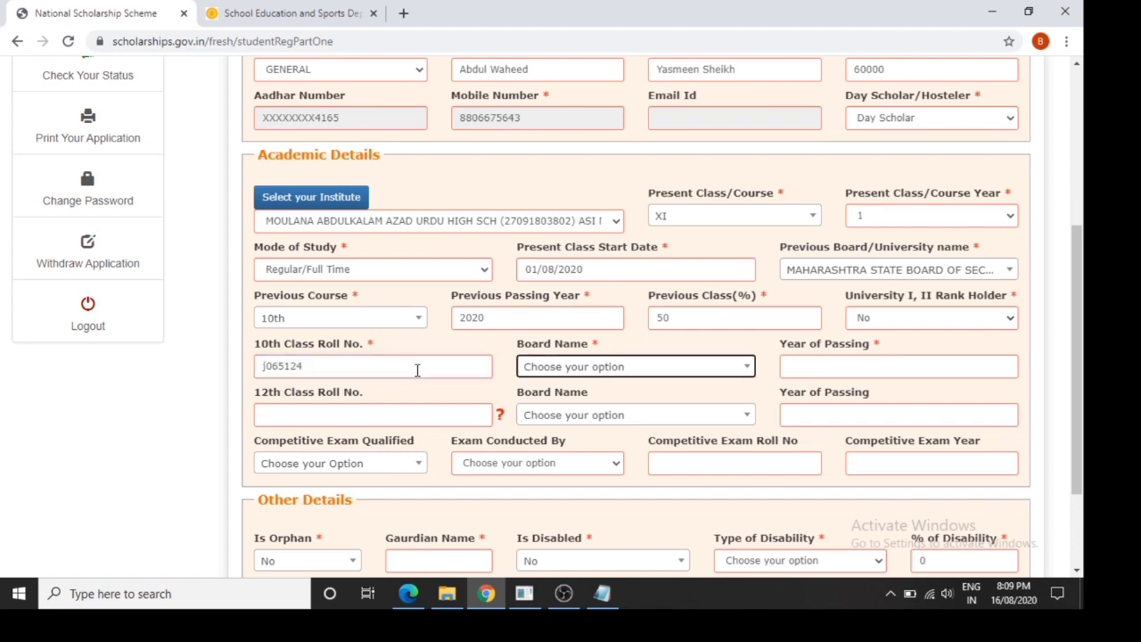
pyautogui.click(528, 371)
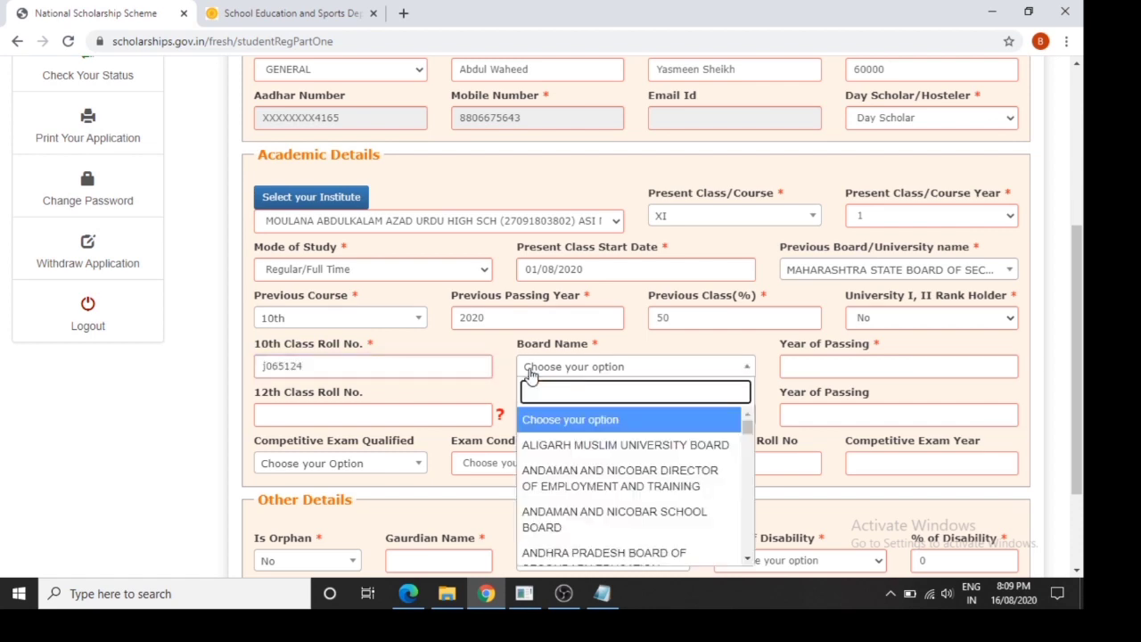
pyautogui.write('maha')
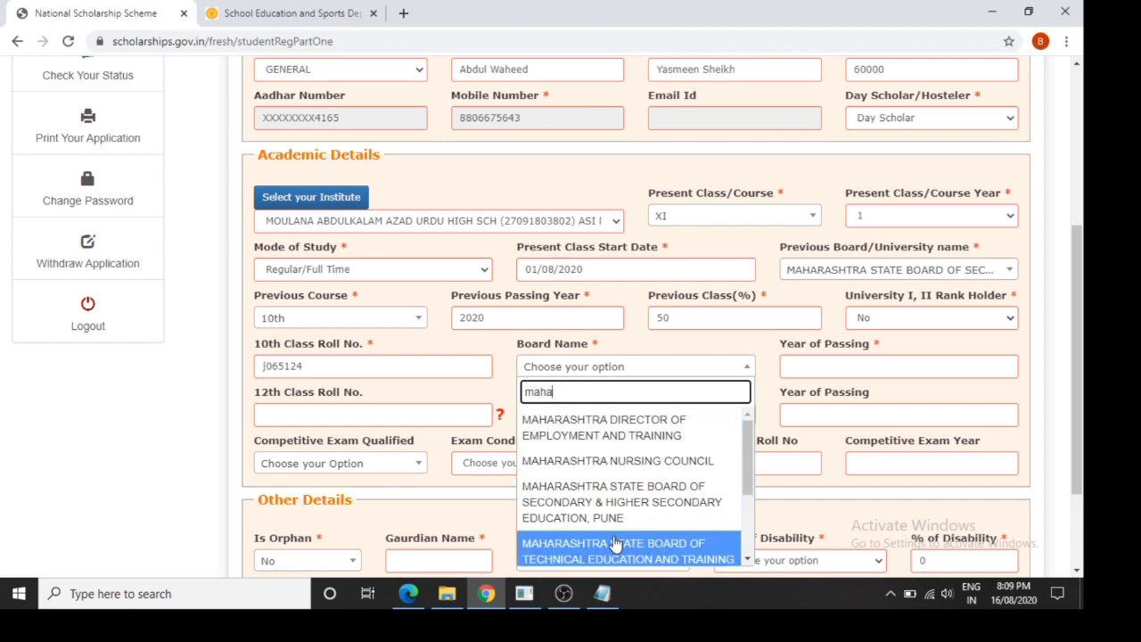
pyautogui.scroll(-1, 614, 541)
pyautogui.click(616, 511)
pyautogui.click(857, 358)
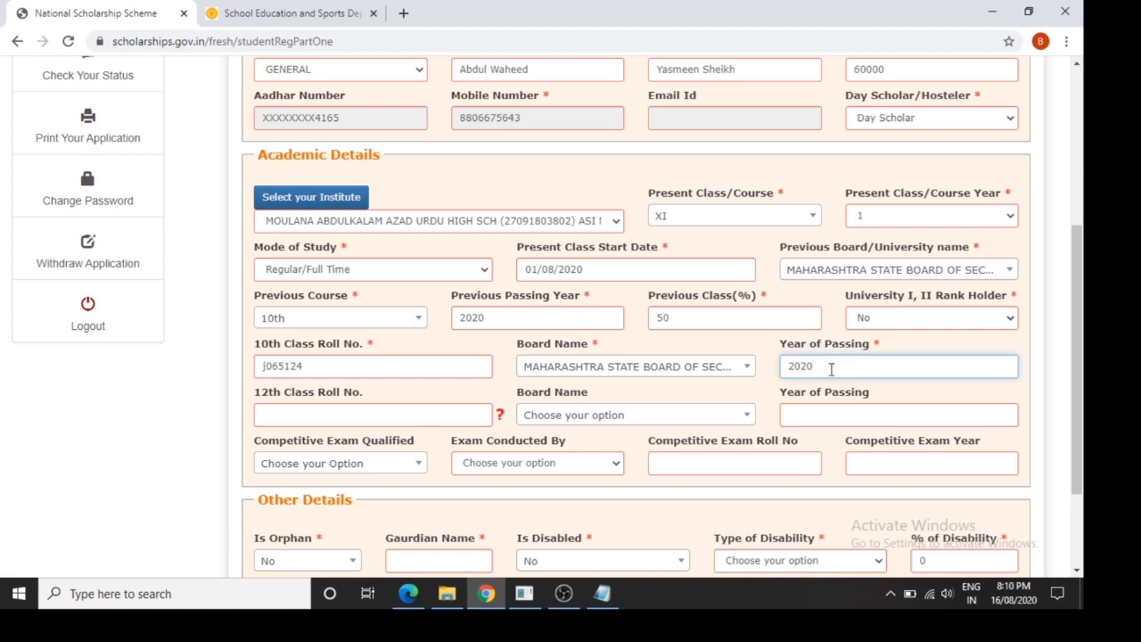
pyautogui.click(603, 496)
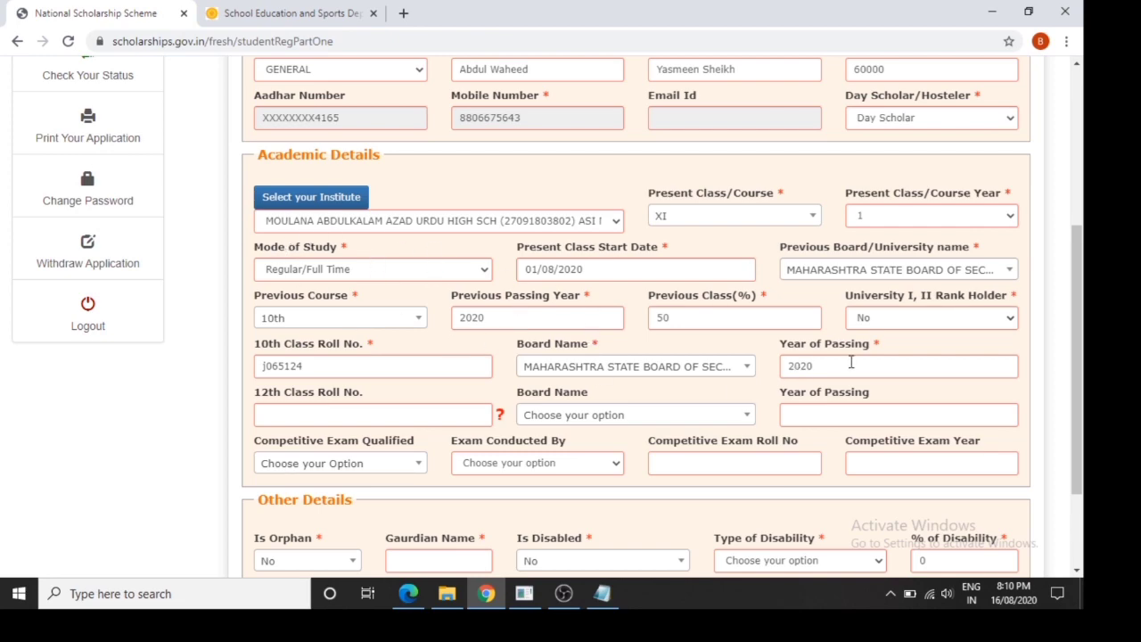
pyautogui.moveTo(1086, 434); pyautogui.dragTo(1082, 535)
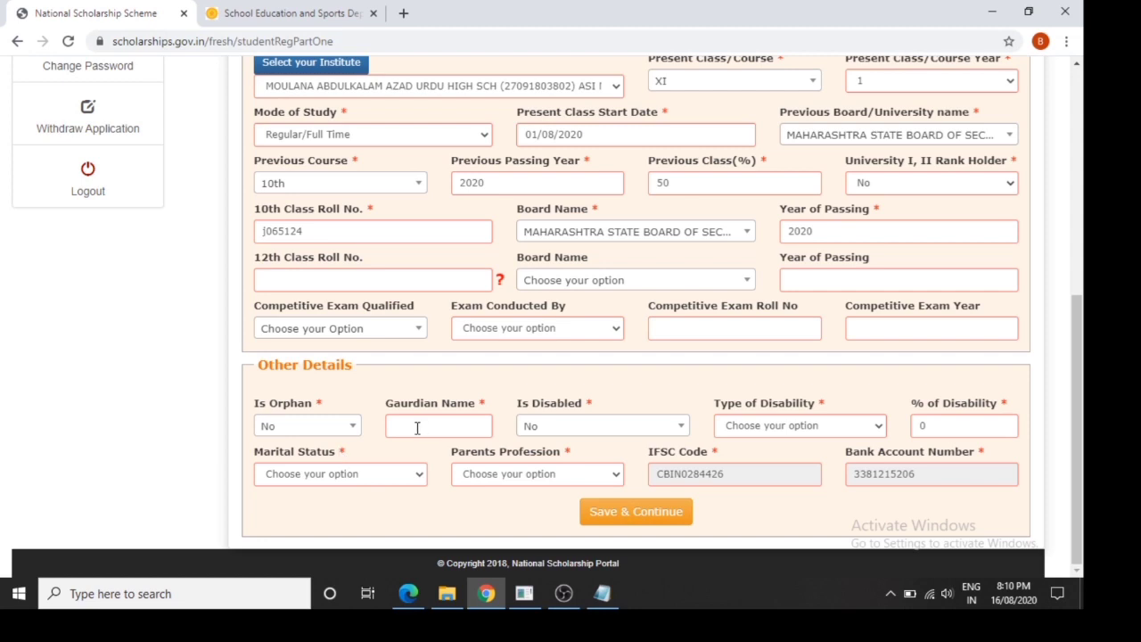
# Set marital status Un Married and parents' profession Others, then Save & Continue
pyautogui.click(354, 479)
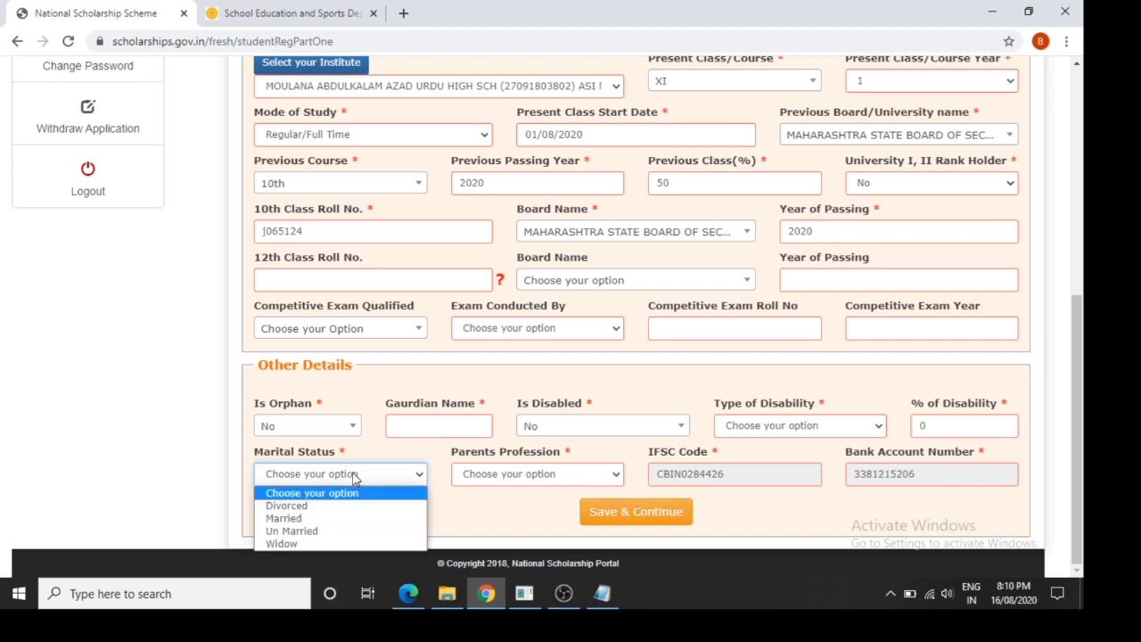
pyautogui.click(314, 533)
pyautogui.click(479, 478)
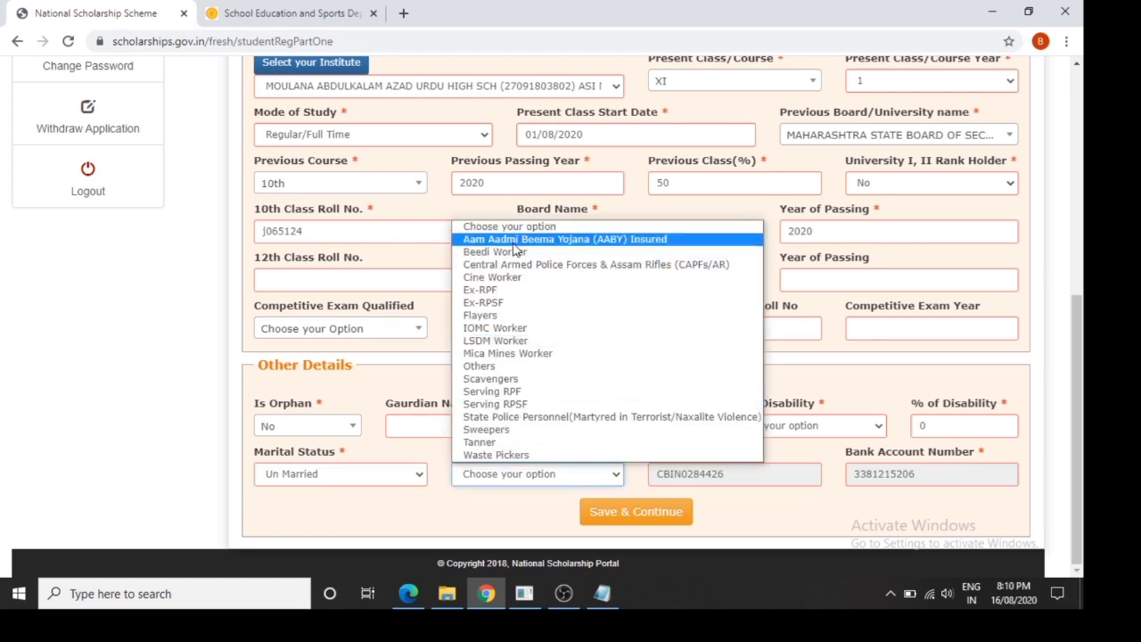
pyautogui.click(528, 369)
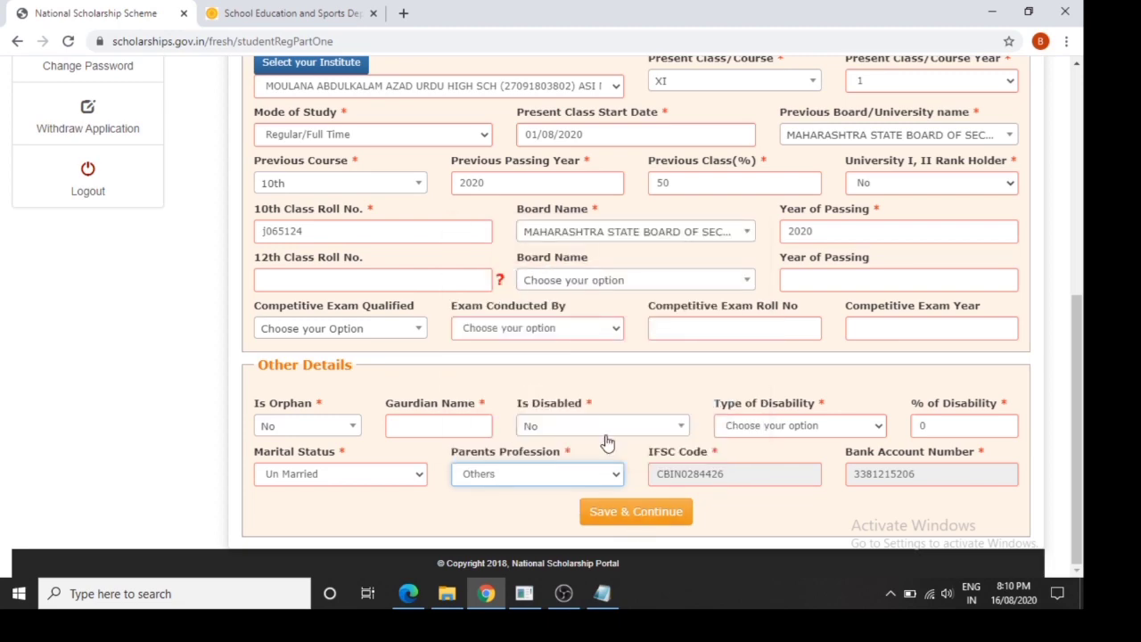
pyautogui.moveTo(1077, 450); pyautogui.dragTo(1086, 410)
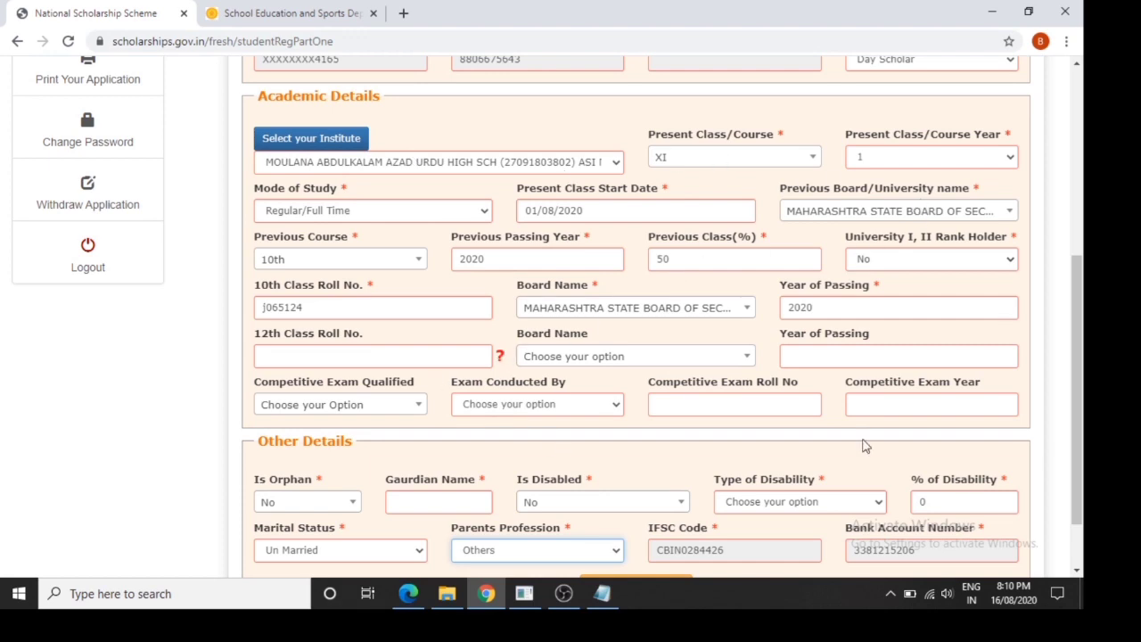
pyautogui.scroll(-1, 1079, 446)
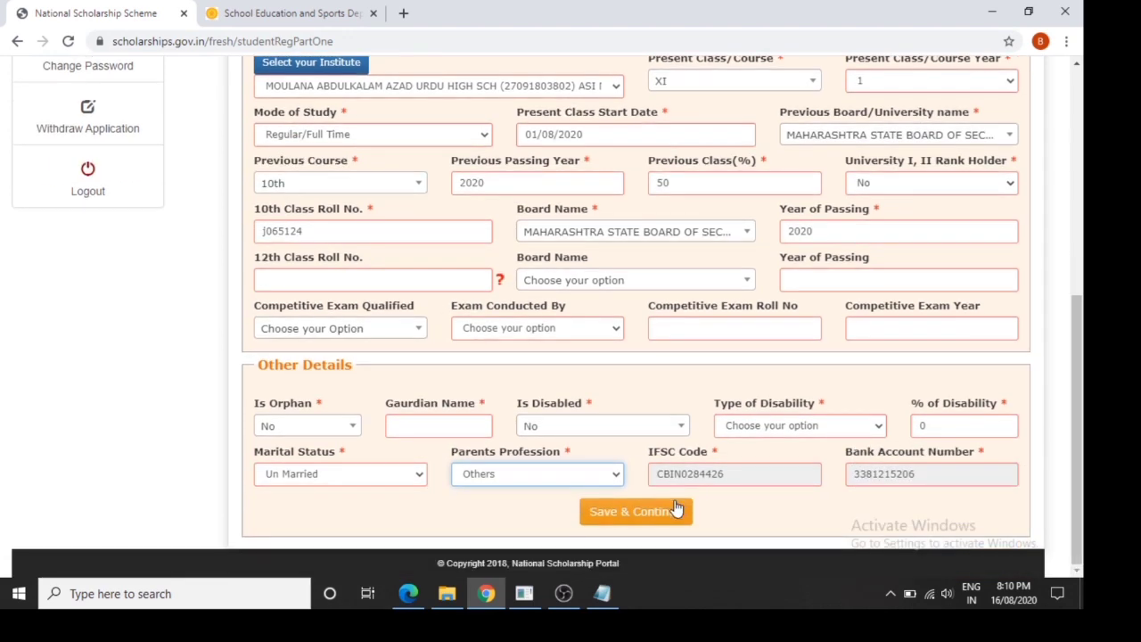
pyautogui.click(676, 508)
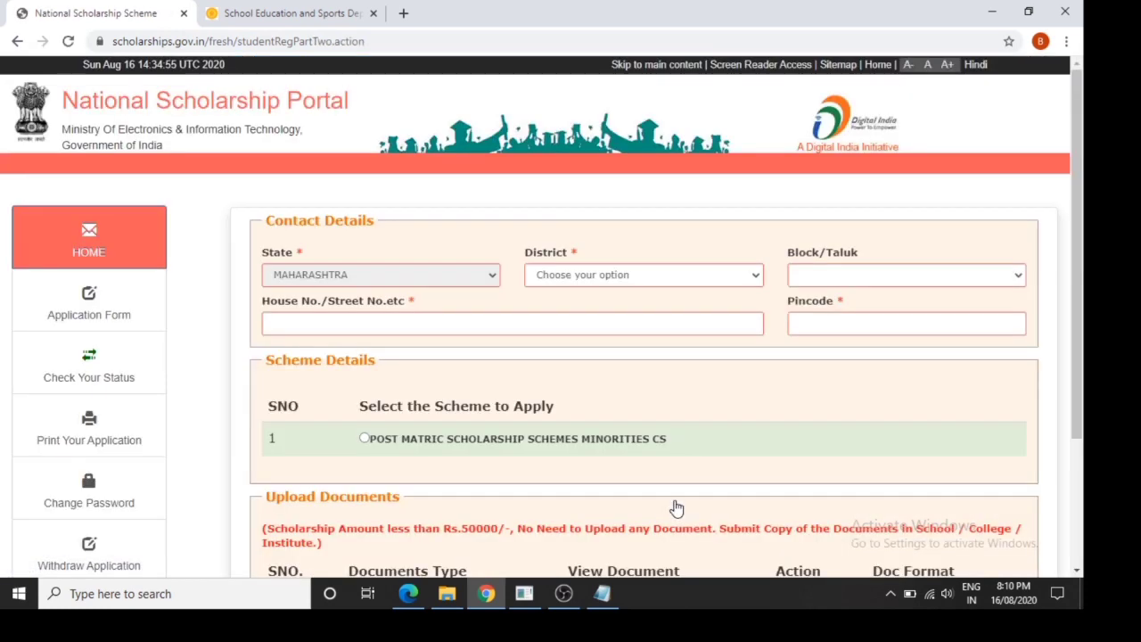
# Fill contact details: district NAGPUR, block Nagpur (Urban), and the house/street address
pyautogui.click(604, 280)
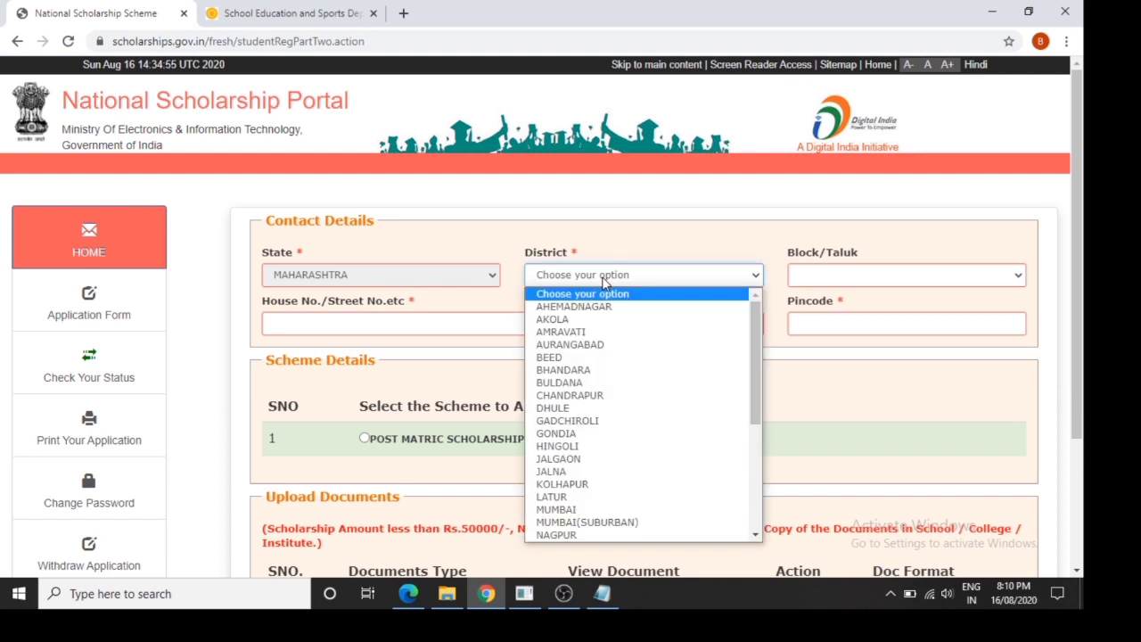
pyautogui.press('n')
pyautogui.press('Return')
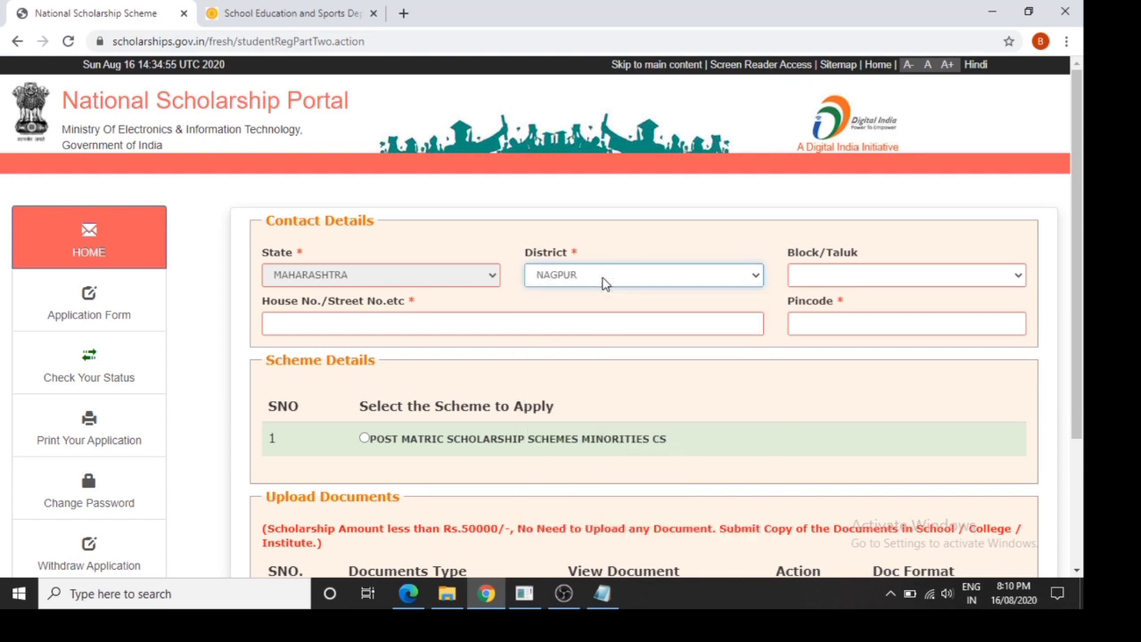
pyautogui.click(810, 276)
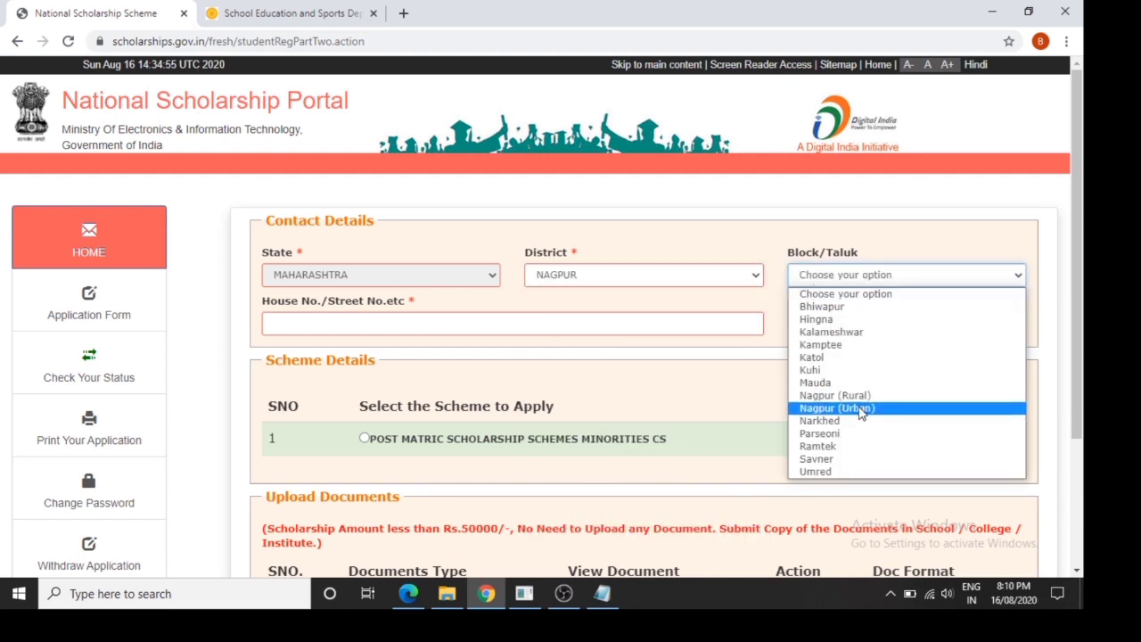
pyautogui.click(861, 410)
pyautogui.click(704, 327)
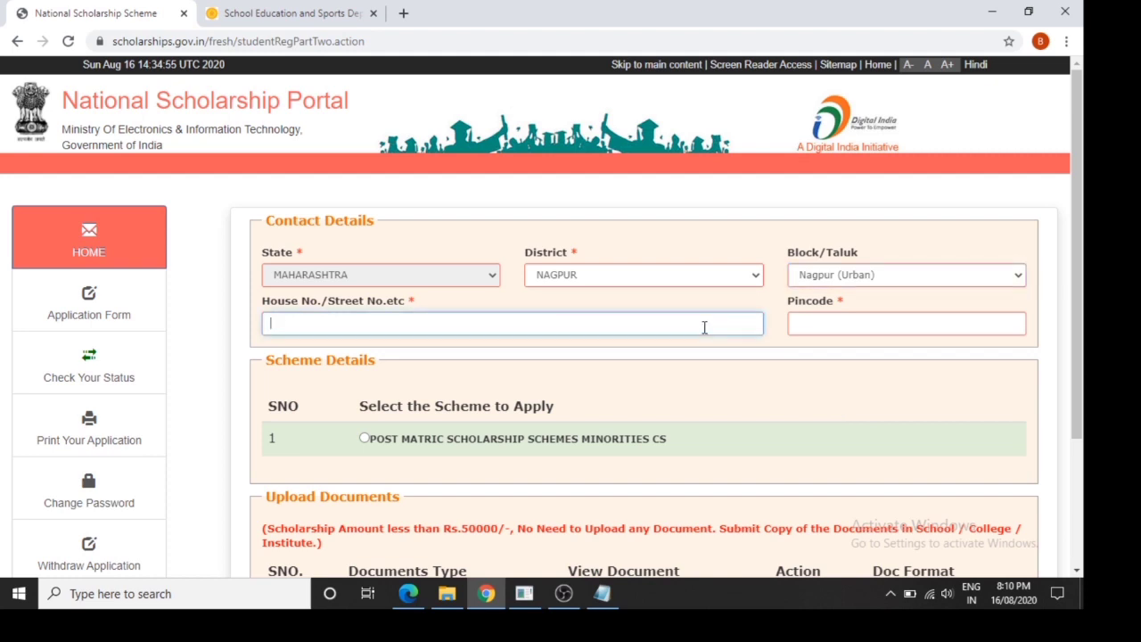
pyautogui.write('mahendra nagar nagpur')
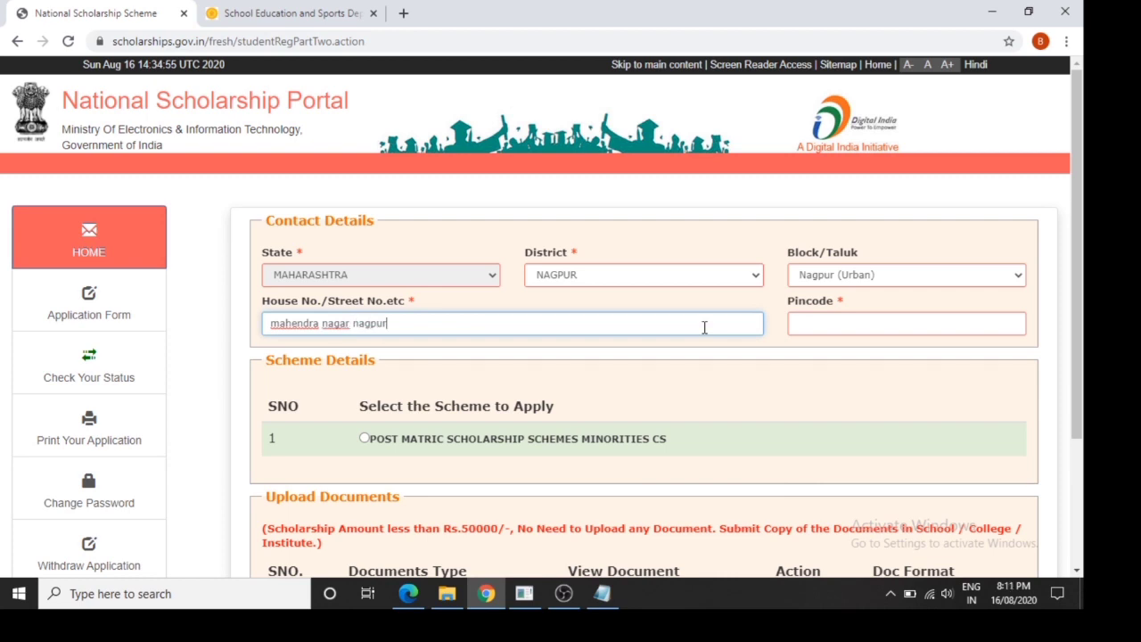
pyautogui.press('Tab')
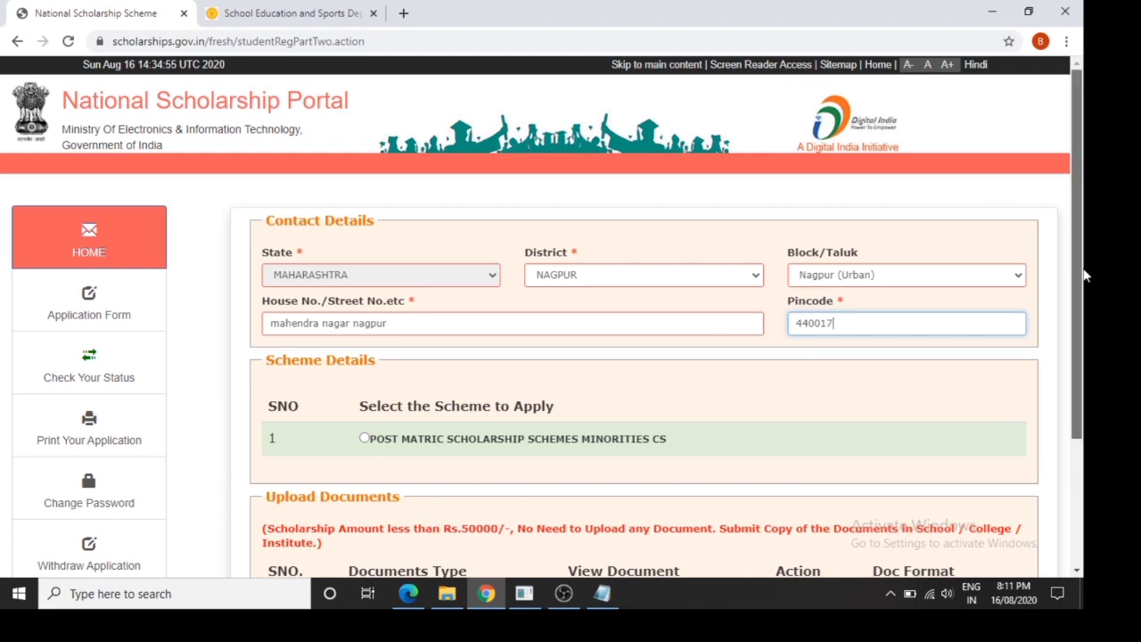
pyautogui.scroll(-3, 1080, 273)
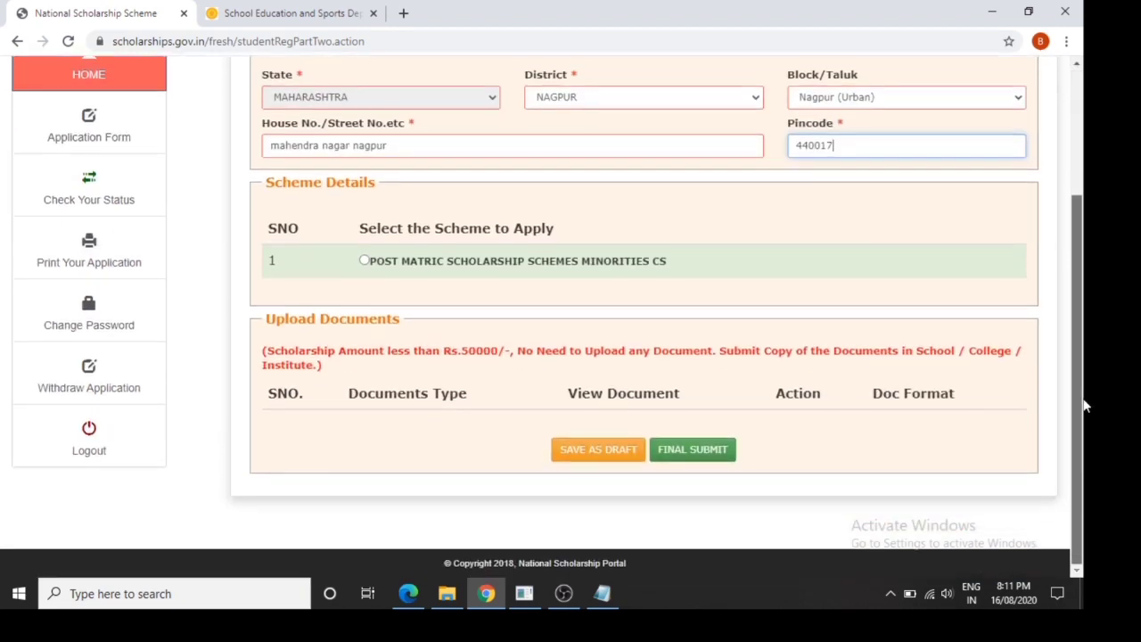
# Select the POST MATRIC SCHOLARSHIP SCHEMES MINORITIES CS scheme and save as draft
pyautogui.click(364, 261)
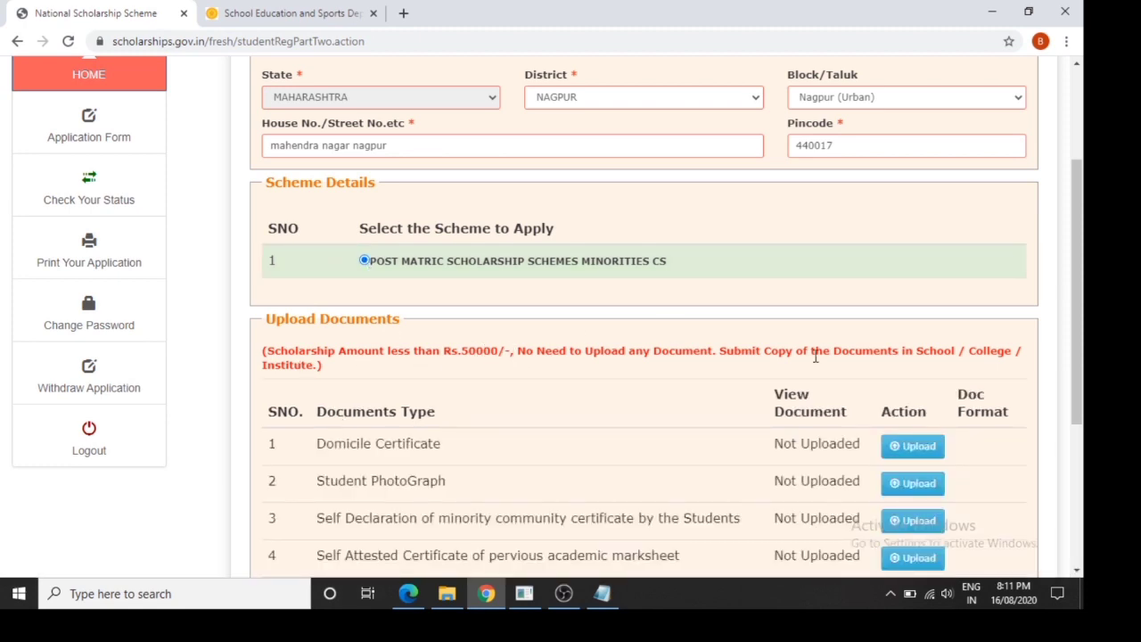
pyautogui.moveTo(766, 356); pyautogui.dragTo(512, 353)
pyautogui.click(562, 369)
pyautogui.moveTo(1077, 397); pyautogui.dragTo(1077, 440)
pyautogui.scroll(-3, 1077, 440)
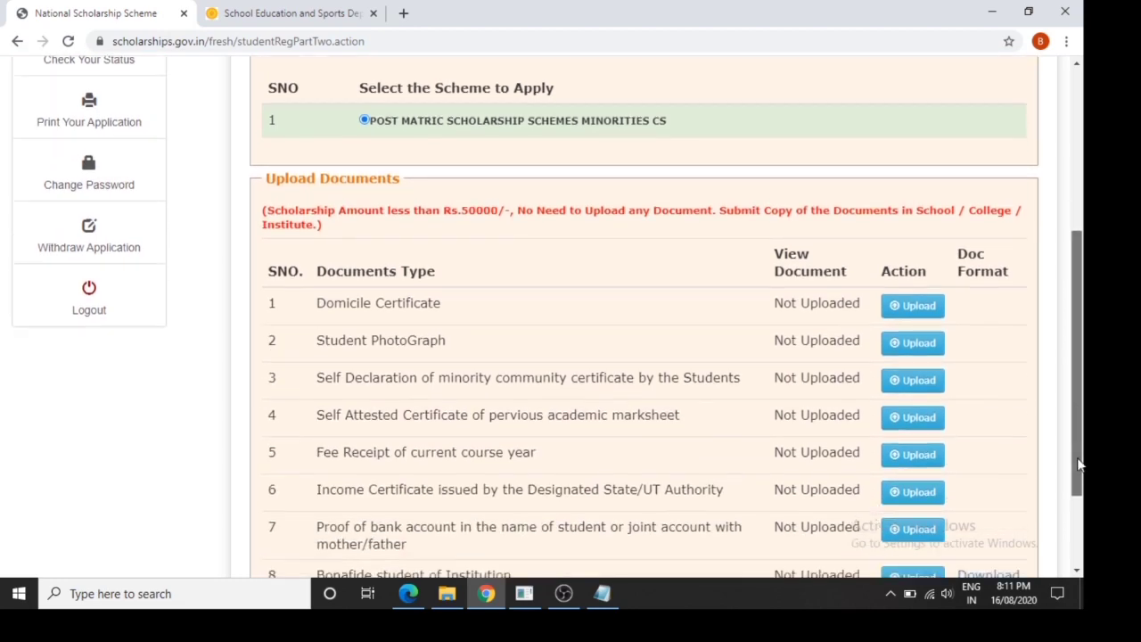
pyautogui.scroll(5, 1070, 383)
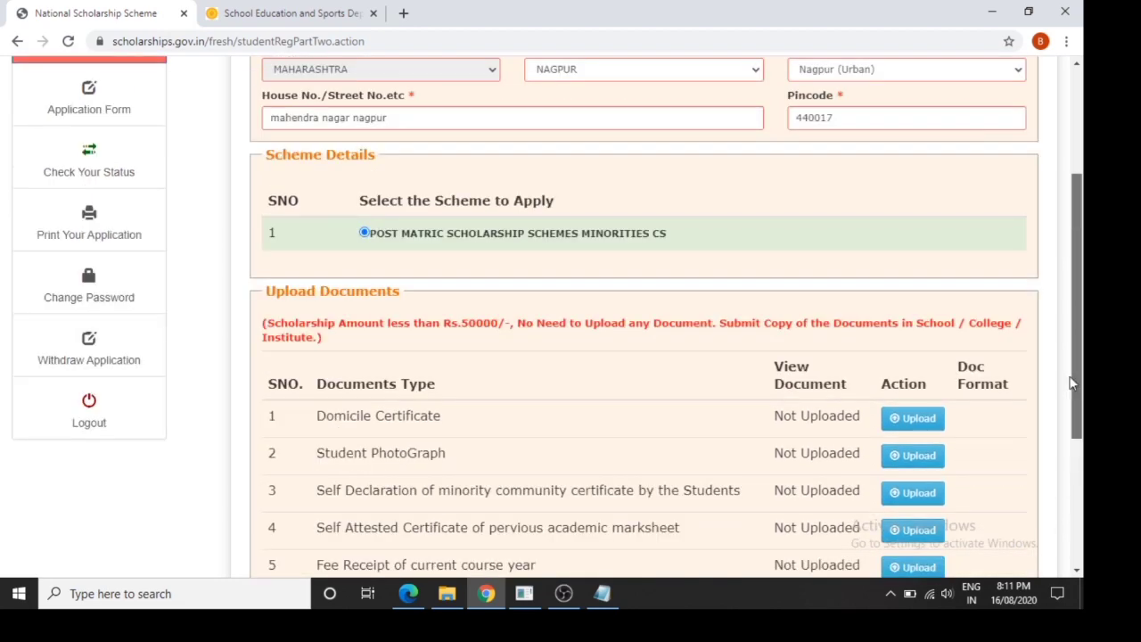
pyautogui.scroll(-2, 1066, 339)
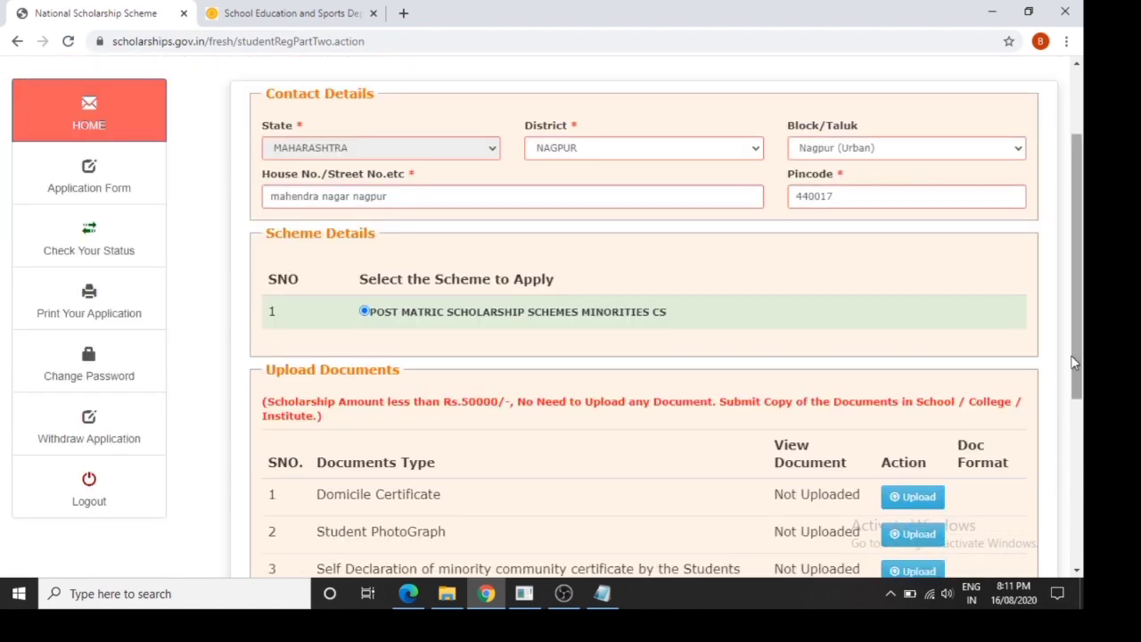
pyautogui.moveTo(1075, 362); pyautogui.dragTo(1081, 526)
pyautogui.click(627, 504)
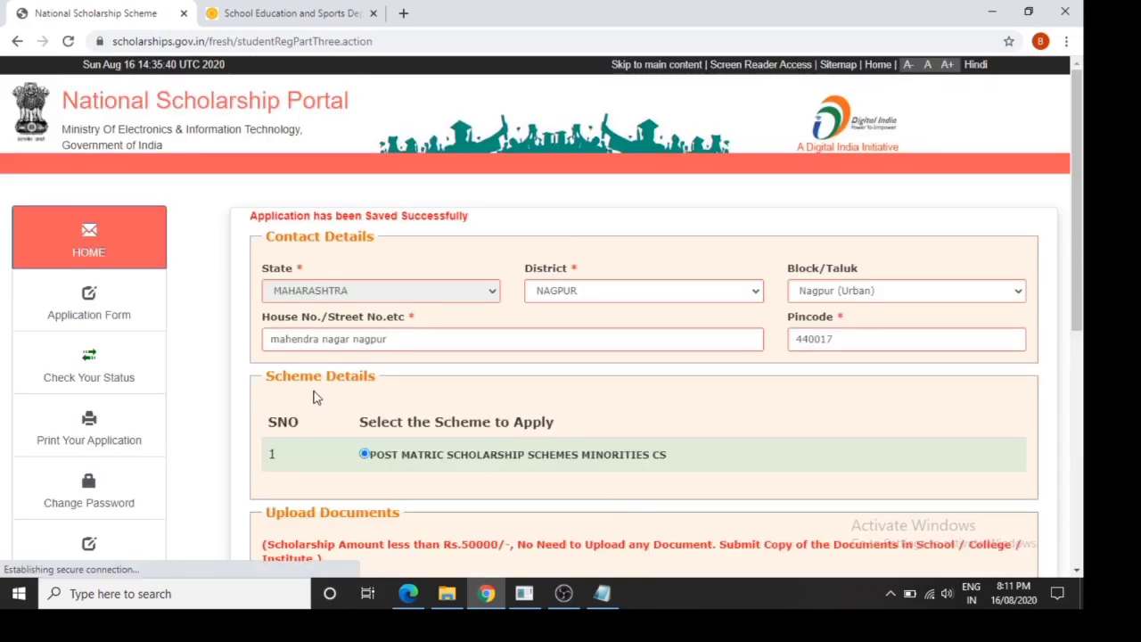
# Reopen the application form and review the institute selection without changes
pyautogui.click(113, 321)
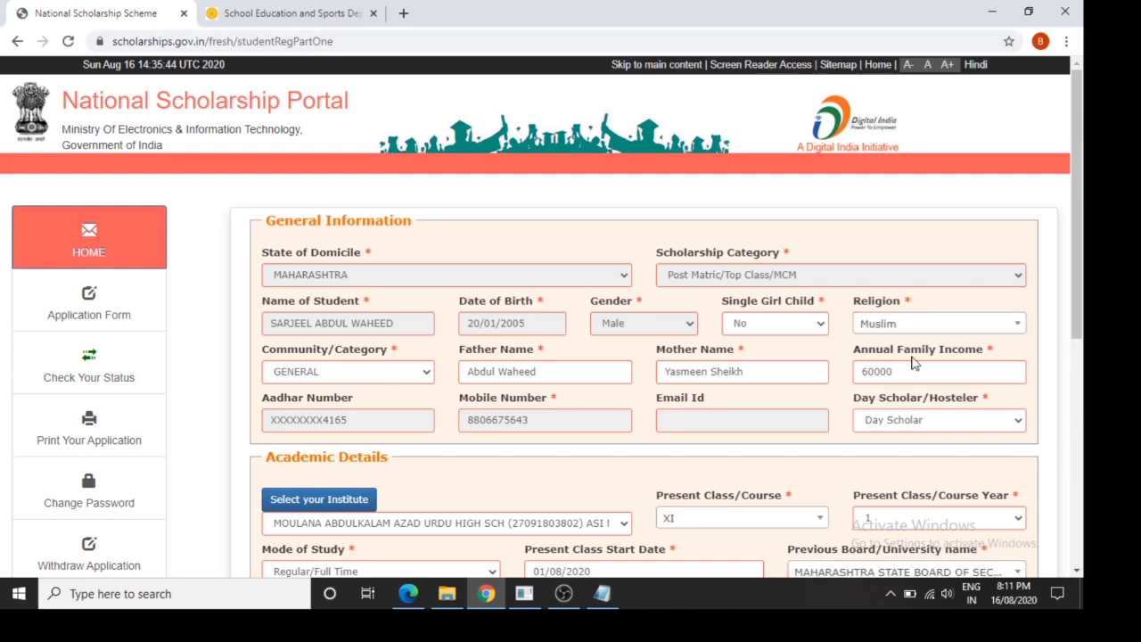
pyautogui.scroll(-1, 1070, 294)
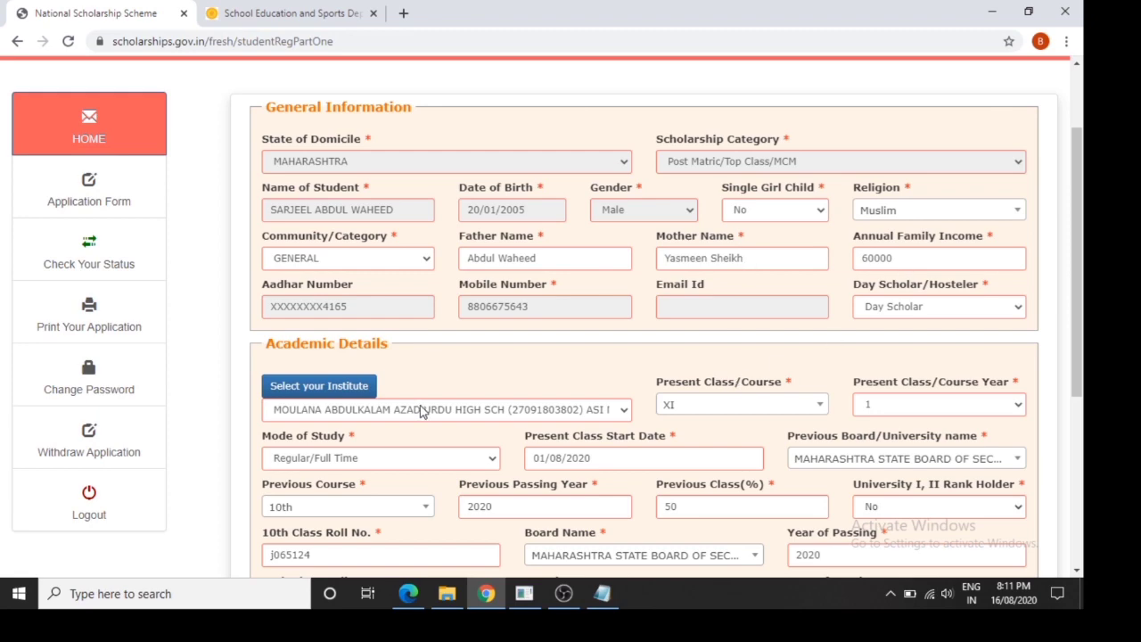
pyautogui.click(357, 387)
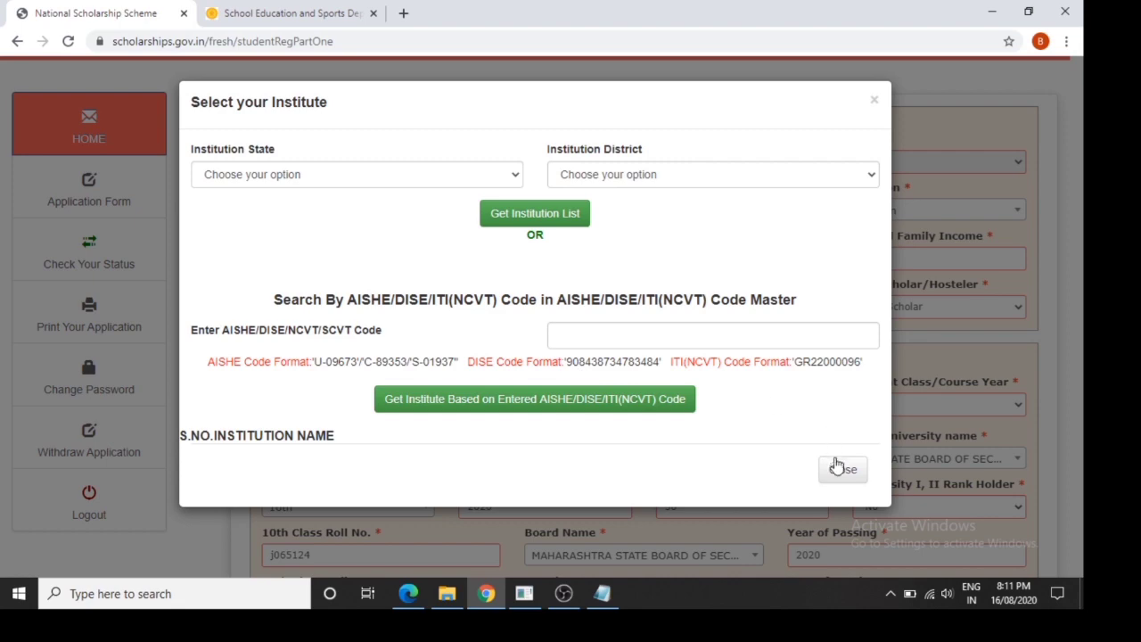
pyautogui.click(841, 470)
pyautogui.moveTo(1085, 337); pyautogui.dragTo(1084, 430)
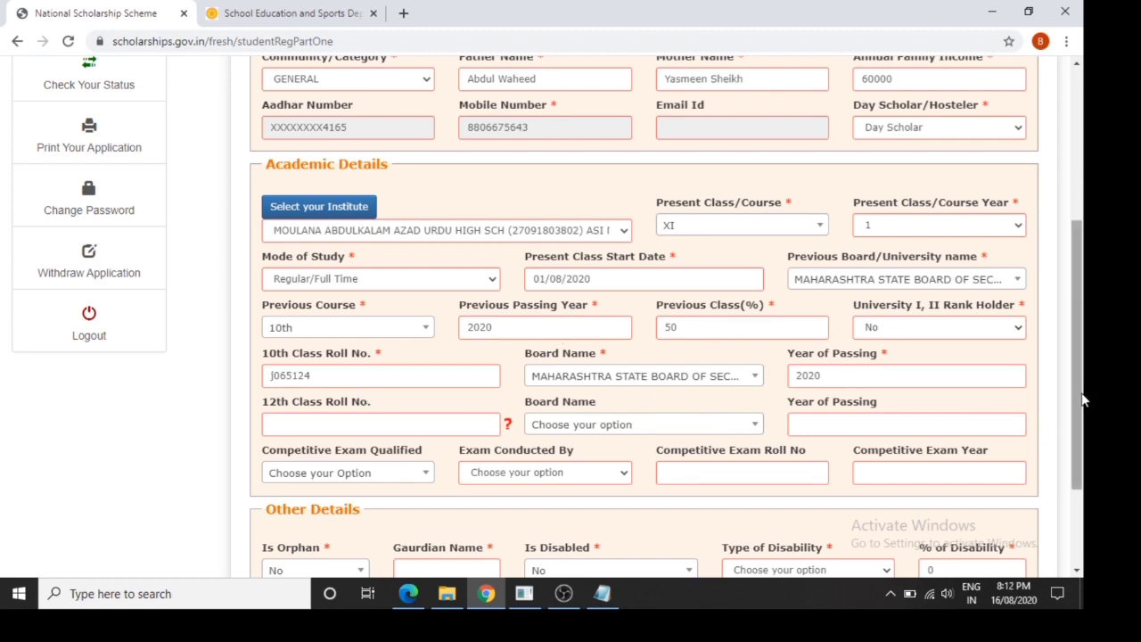
pyautogui.moveTo(1082, 401); pyautogui.dragTo(1082, 471)
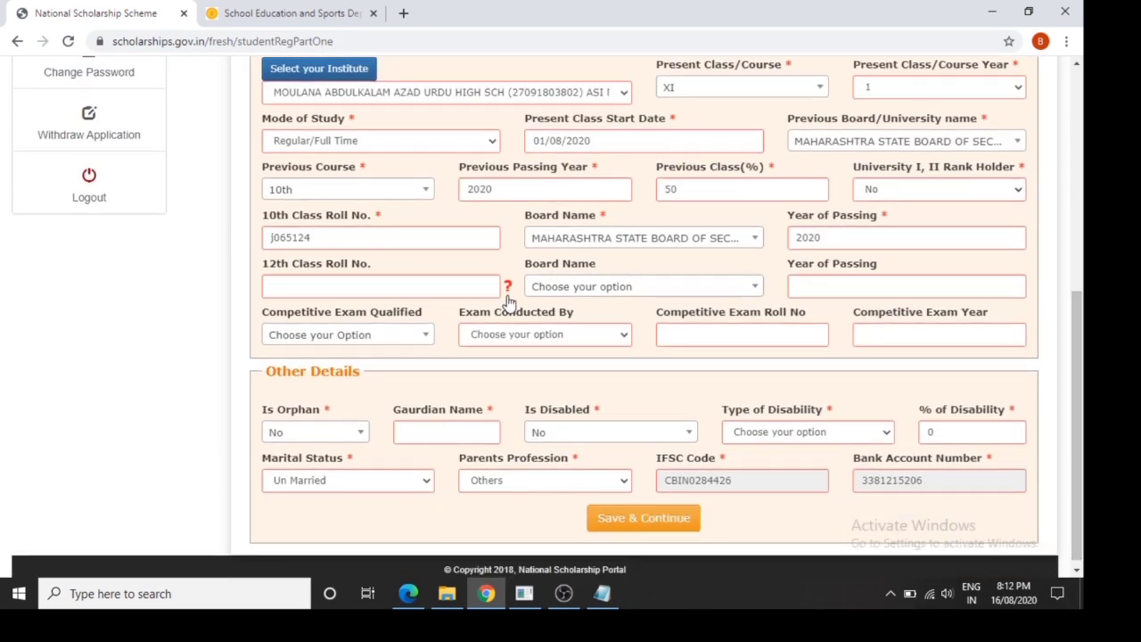
# Leave competitive exam qualified unset and resave the academic page with Save & Continue
pyautogui.click(404, 346)
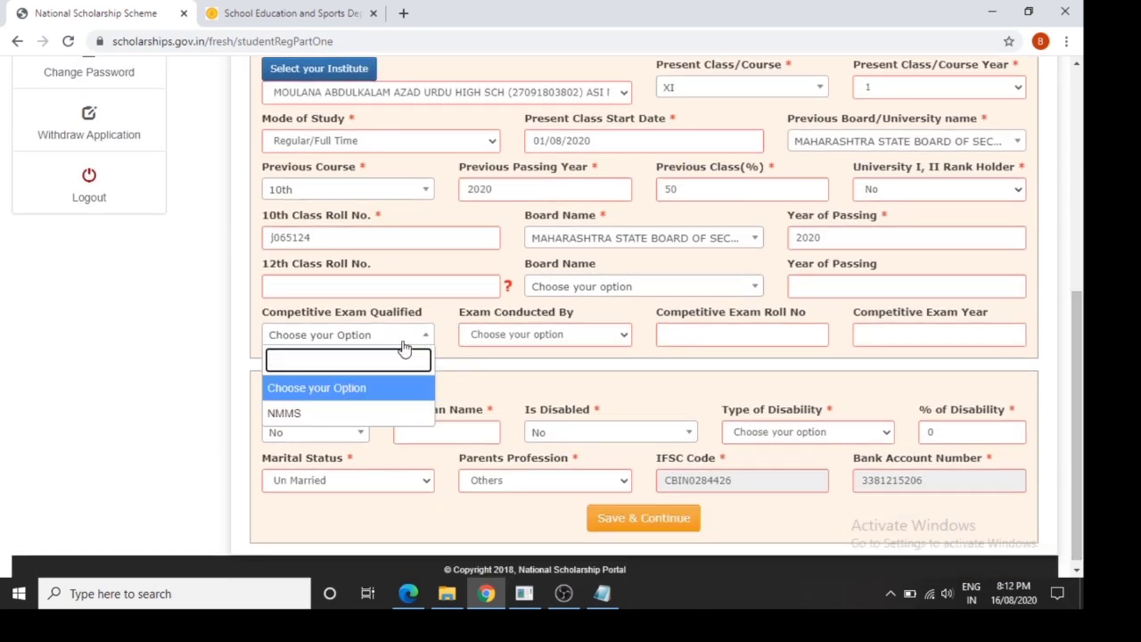
pyautogui.click(404, 346)
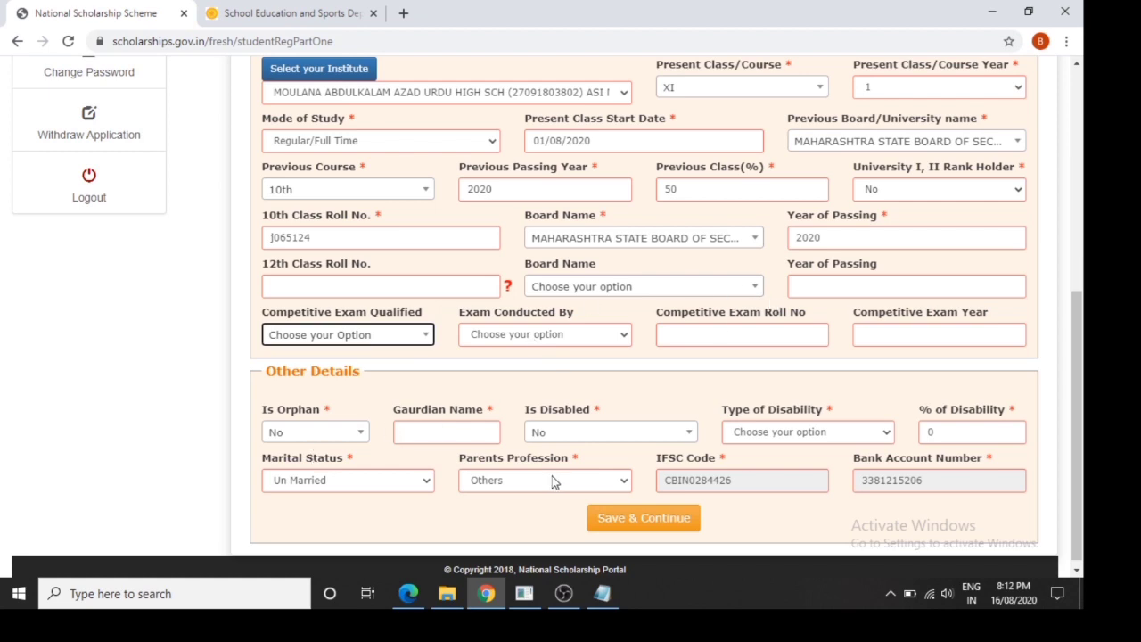
pyautogui.click(683, 538)
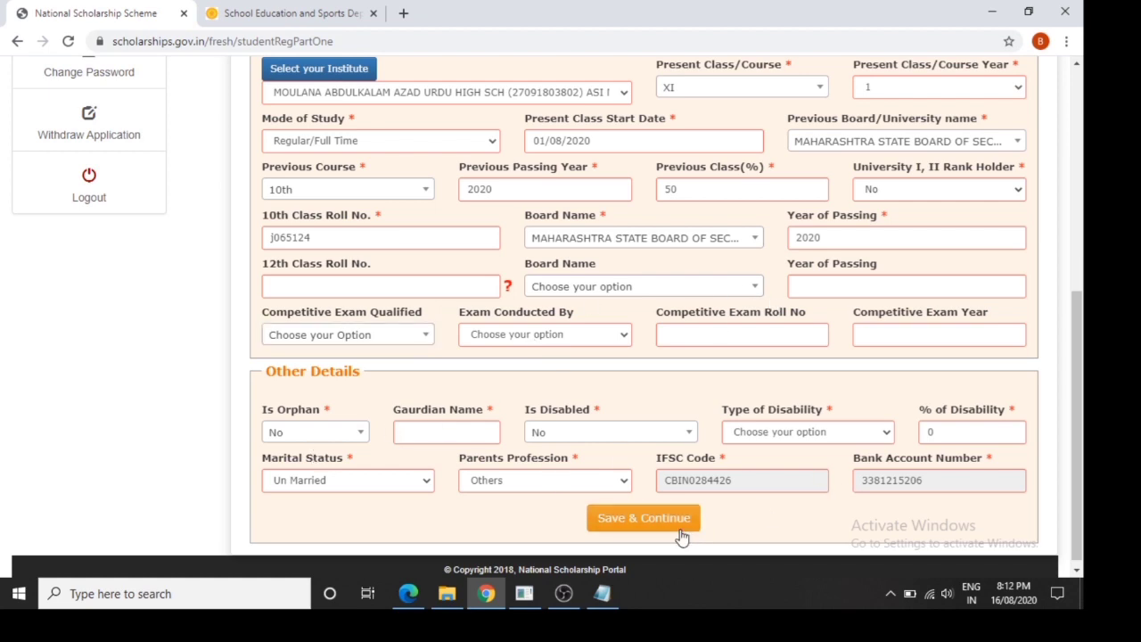
pyautogui.click(681, 530)
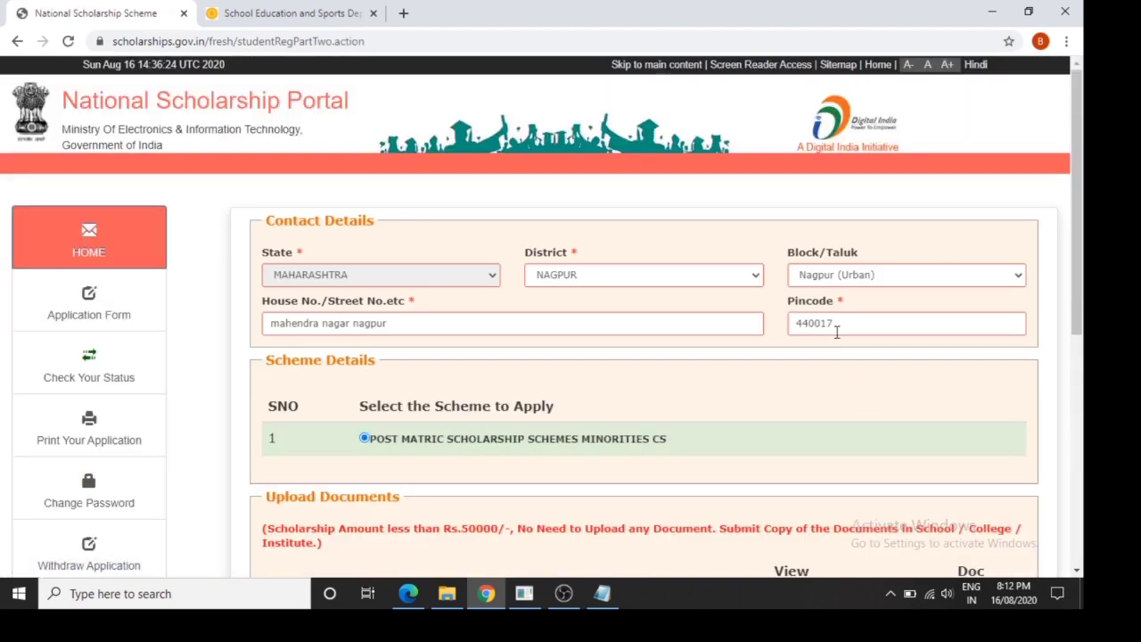
# Download the Bonafide student of Institution certificate, then return to the application tab
pyautogui.moveTo(1083, 234); pyautogui.dragTo(1083, 471)
pyautogui.click(987, 441)
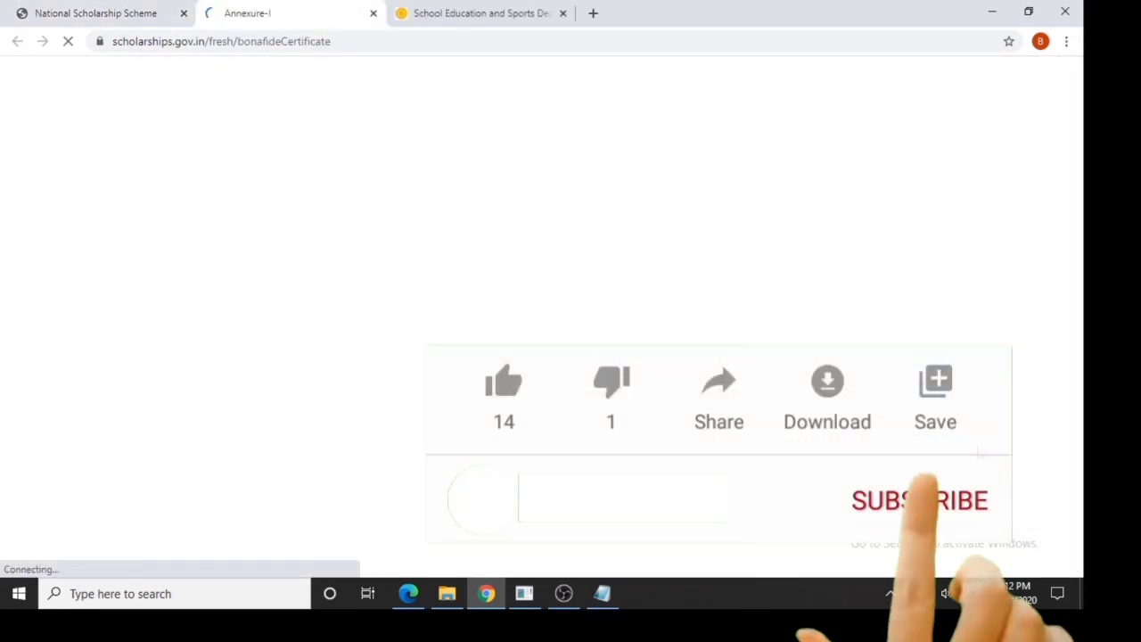
pyautogui.moveTo(1083, 237)
pyautogui.mouseDown()
pyautogui.moveTo(1086, 332)
pyautogui.moveTo(1086, 222)
pyautogui.moveTo(1085, 319)
pyautogui.mouseUp()
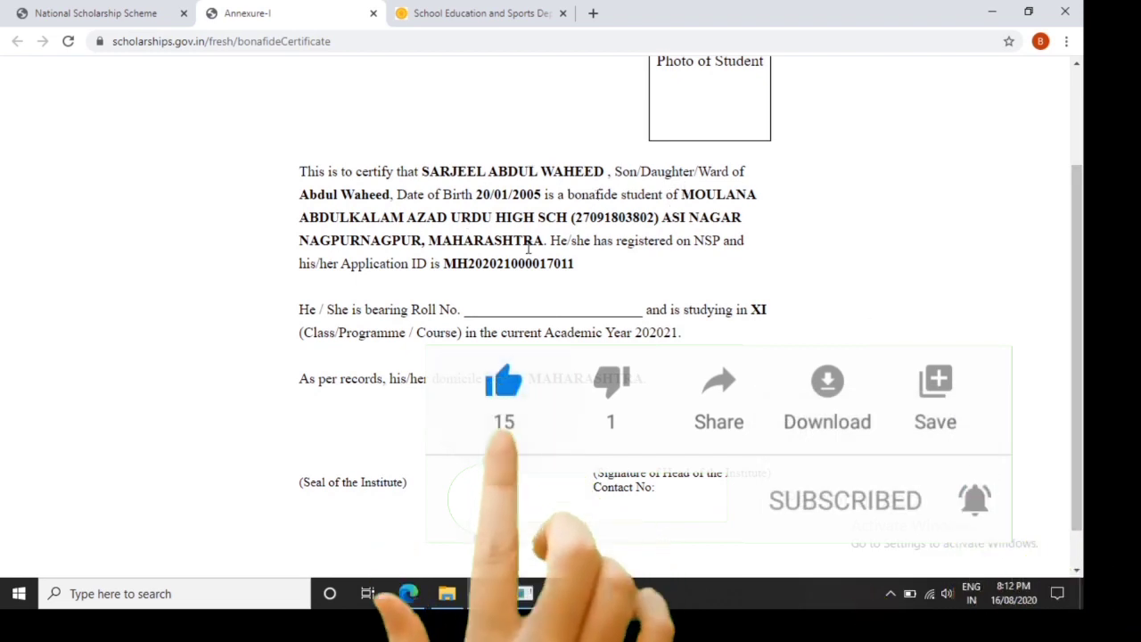
pyautogui.scroll(-1, 1082, 499)
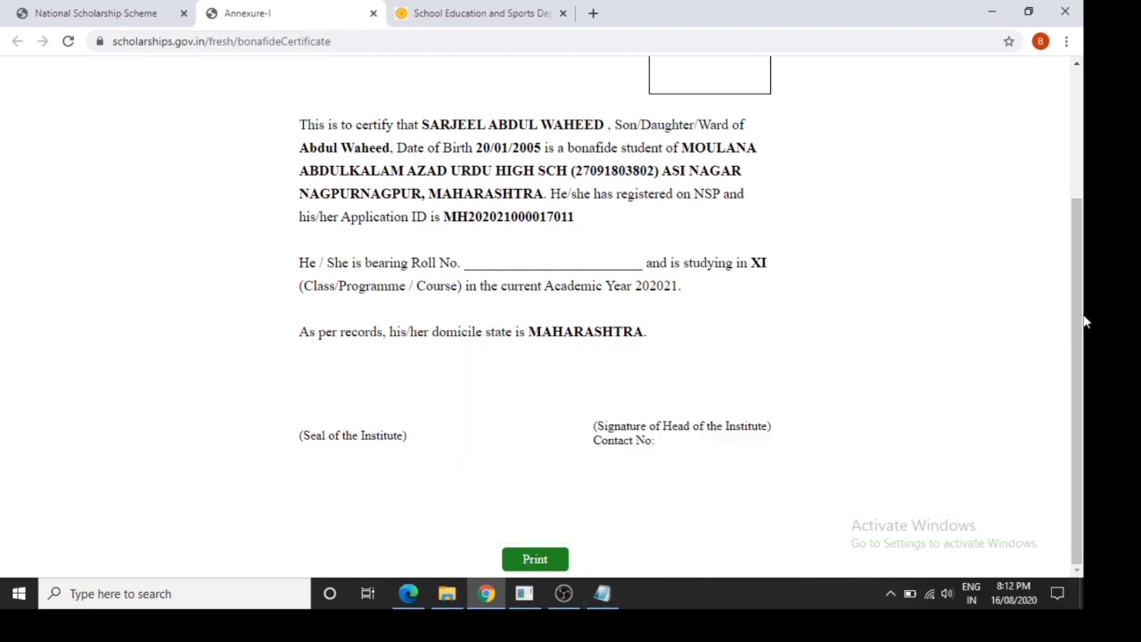
pyautogui.click(96, 16)
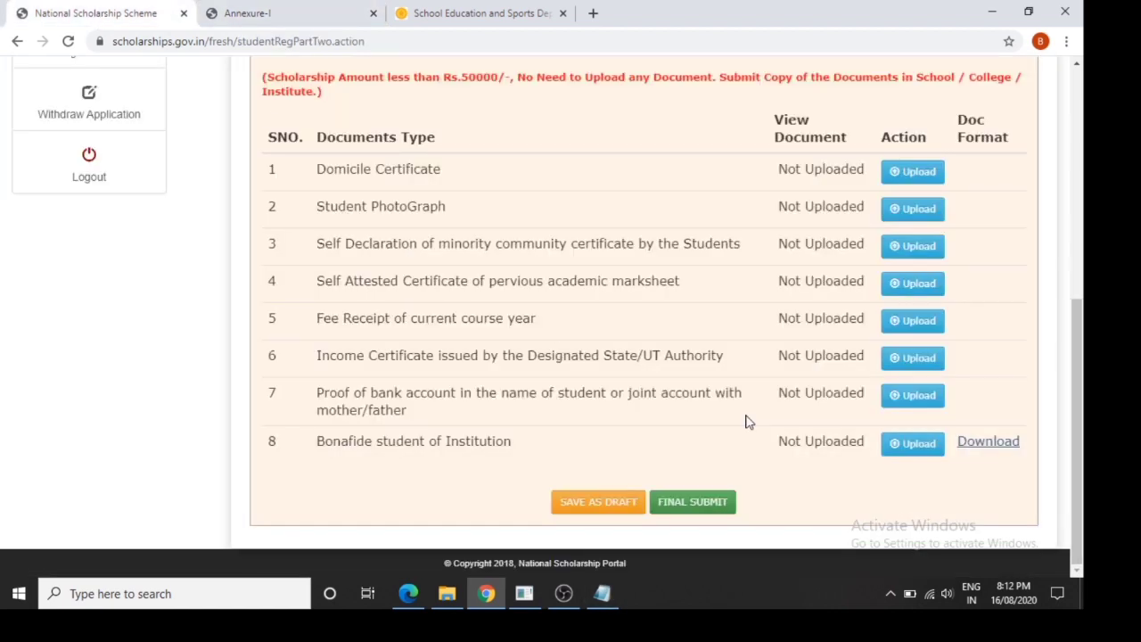
# Final-submit the application and check the dashboard's application ID and verification status
pyautogui.click(701, 514)
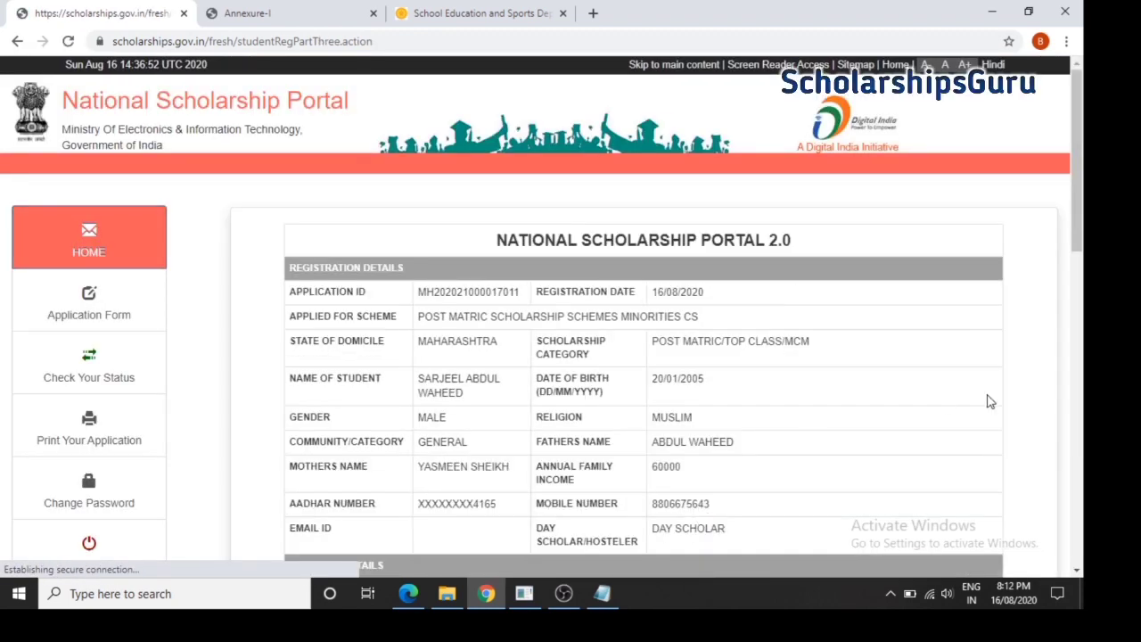
pyautogui.moveTo(1084, 243); pyautogui.dragTo(1063, 137)
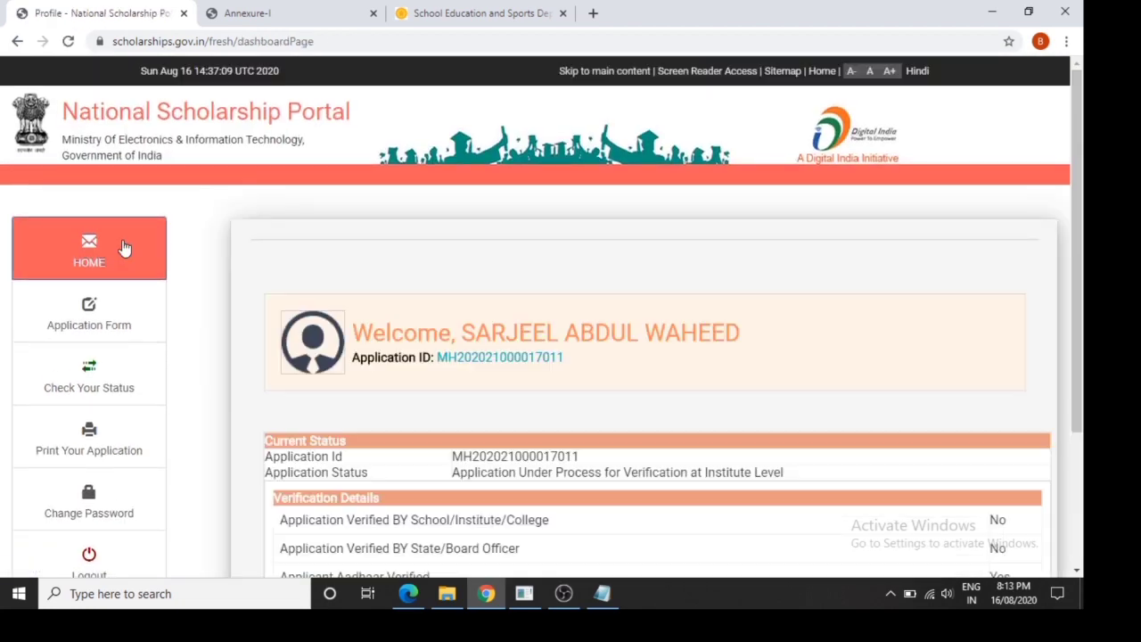
pyautogui.moveTo(1077, 299); pyautogui.dragTo(560, 432)
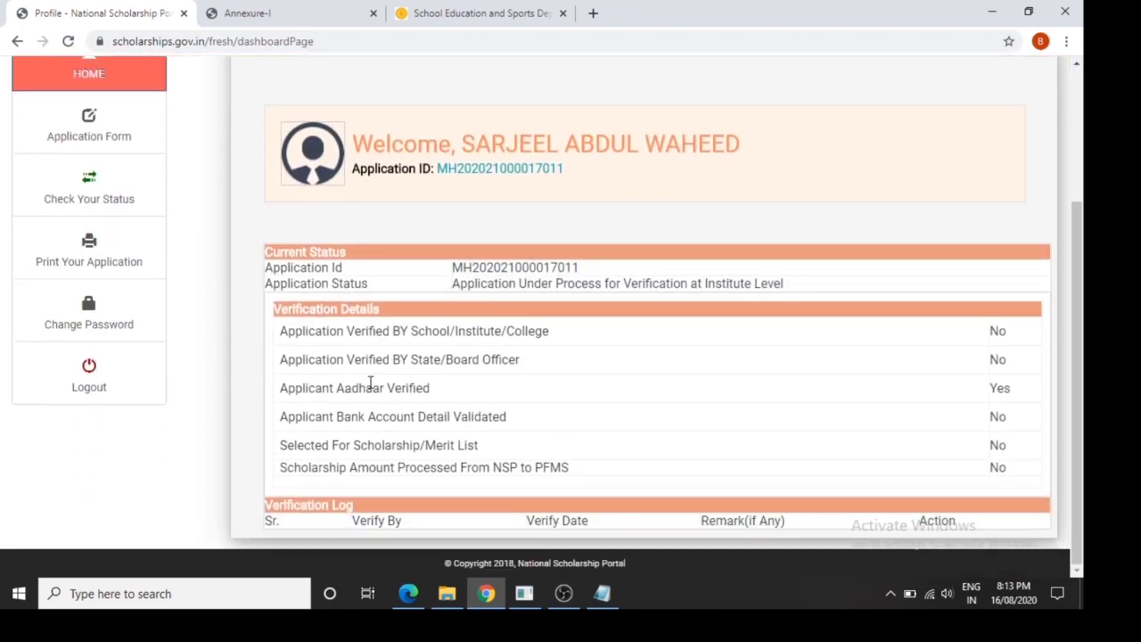